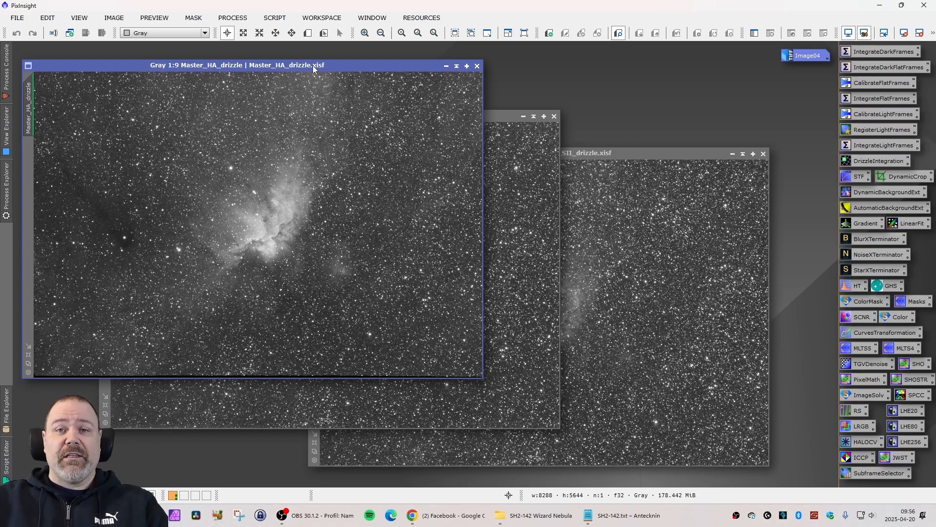
Bring the Master_HA_drizzle, Master_SII_drizzle and Master_OIII_drizzle images to the front in turn to compare the nebula in each.
{"action": "left_click_drag", "start_coordinate": [312, 65], "coordinate": [312, 60]}
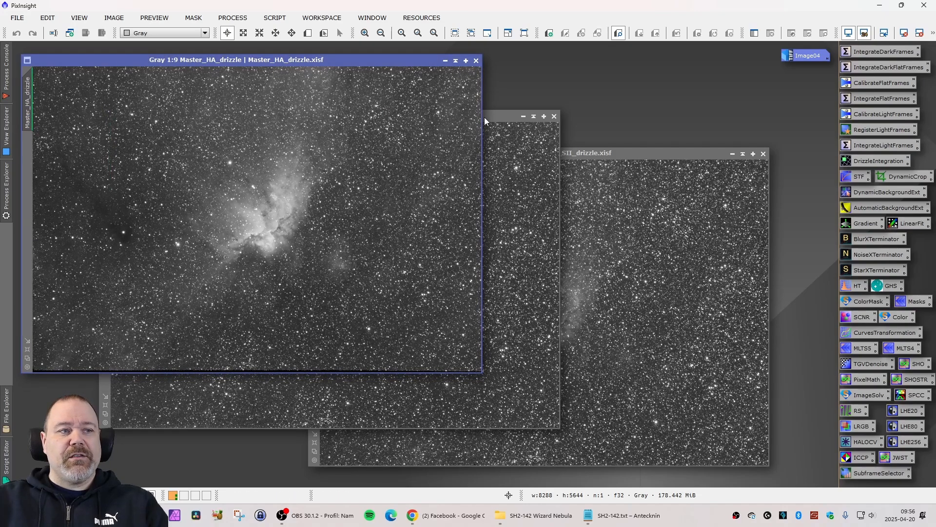
{"action": "left_click", "coordinate": [598, 153]}
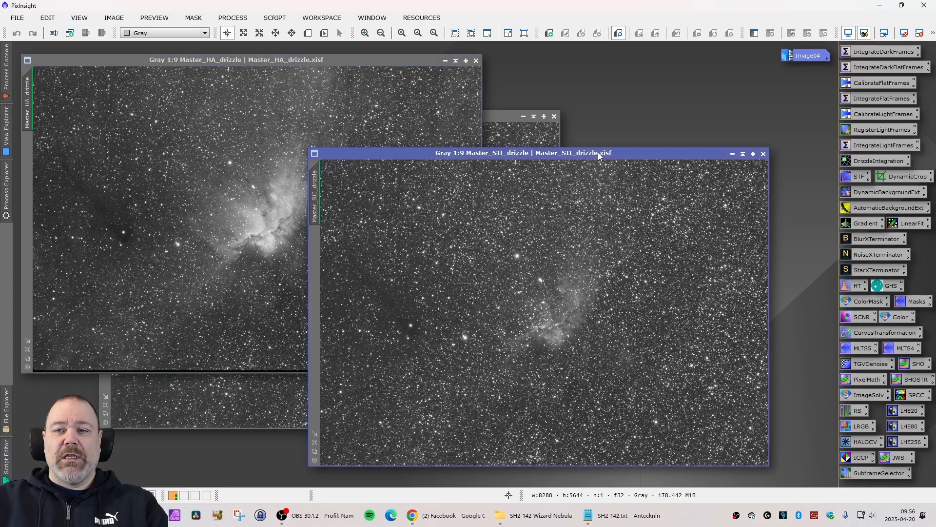
{"action": "left_click", "coordinate": [491, 116]}
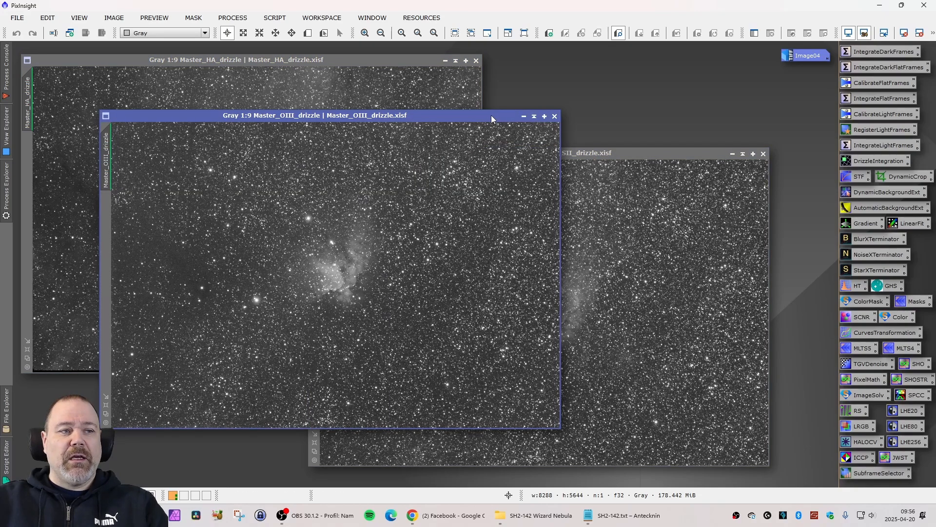
{"action": "left_click", "coordinate": [657, 155]}
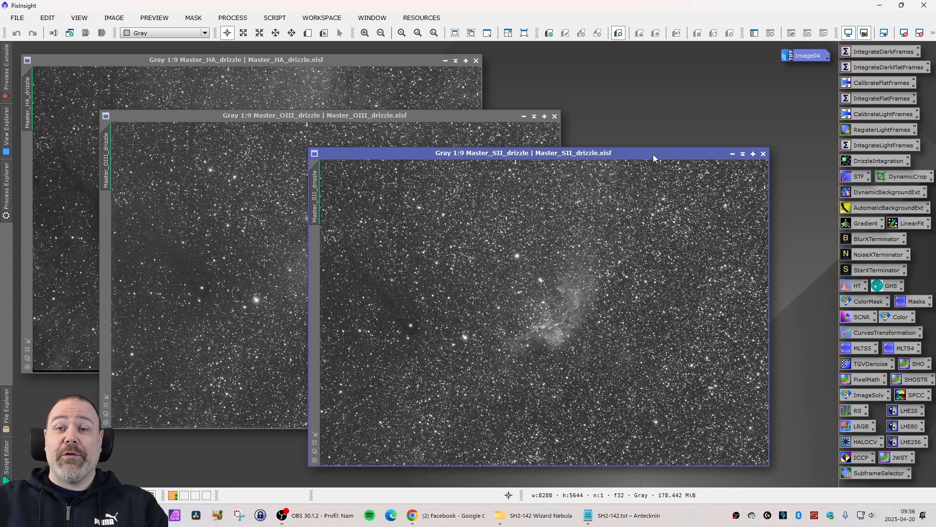
{"action": "left_click_drag", "start_coordinate": [645, 153], "coordinate": [634, 155]}
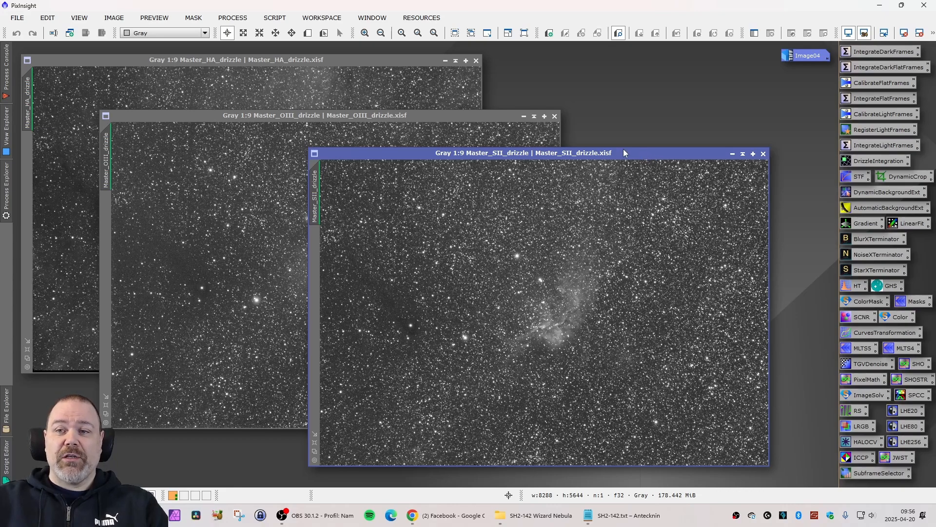
Restore the minimized Image04 colour stack and examine the nebula core up close.
{"action": "double_click", "coordinate": [792, 57]}
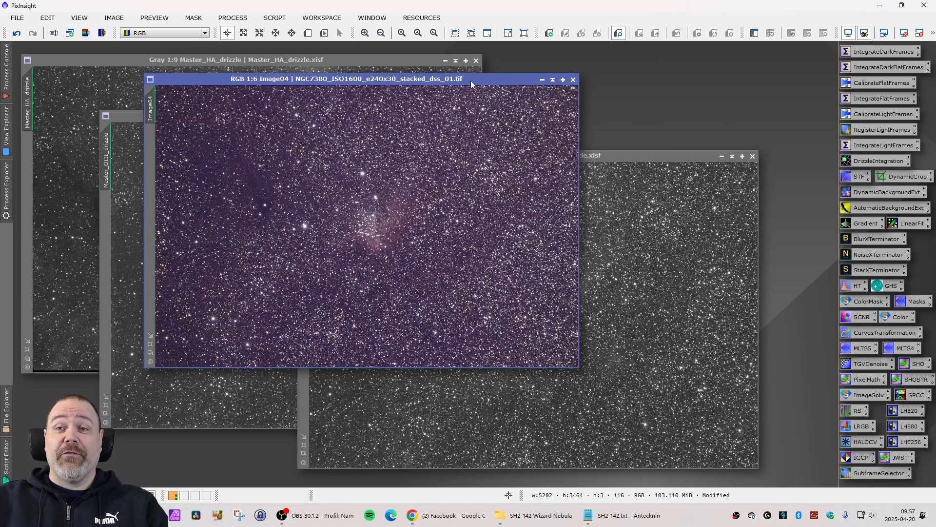
{"action": "left_click_drag", "start_coordinate": [471, 84], "coordinate": [491, 88]}
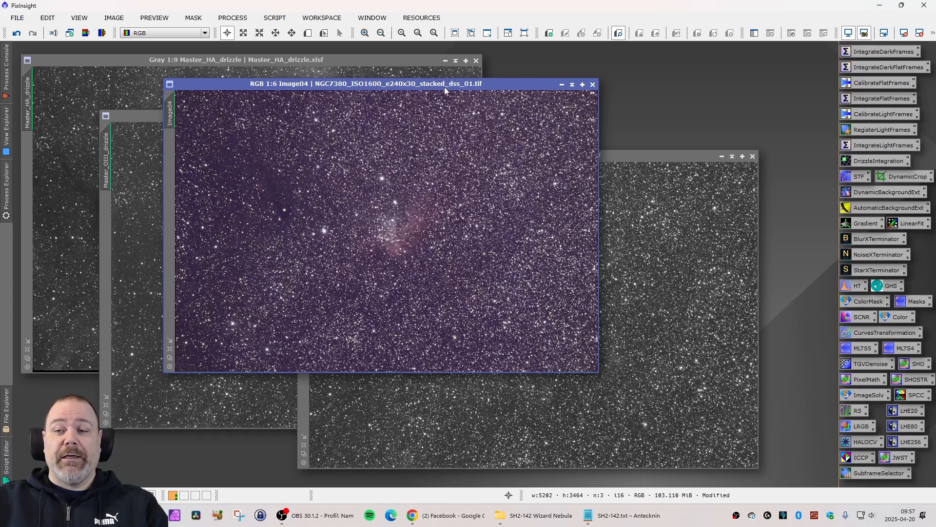
{"action": "left_click_drag", "start_coordinate": [396, 86], "coordinate": [383, 81]}
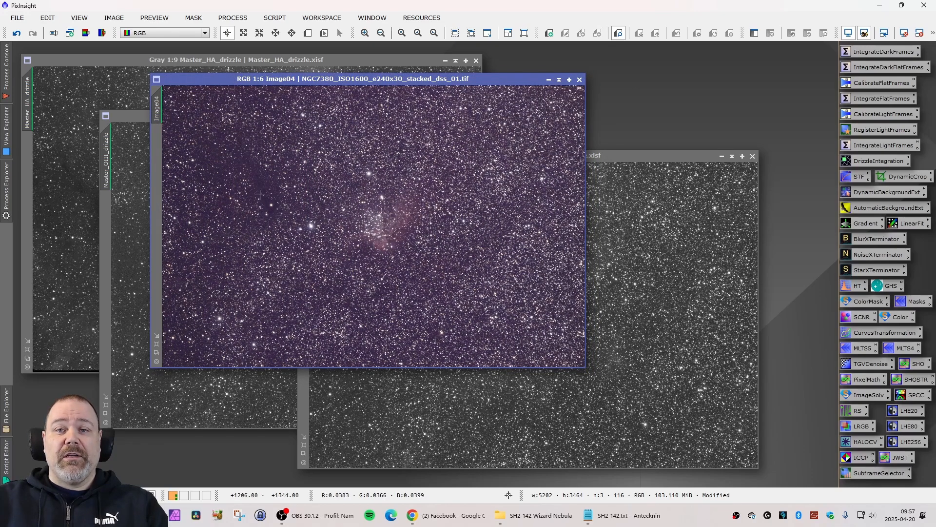
{"action": "left_click_drag", "start_coordinate": [377, 80], "coordinate": [388, 84]}
{"action": "scroll", "coordinate": [361, 232], "scroll_direction": "up", "scroll_amount": 5}
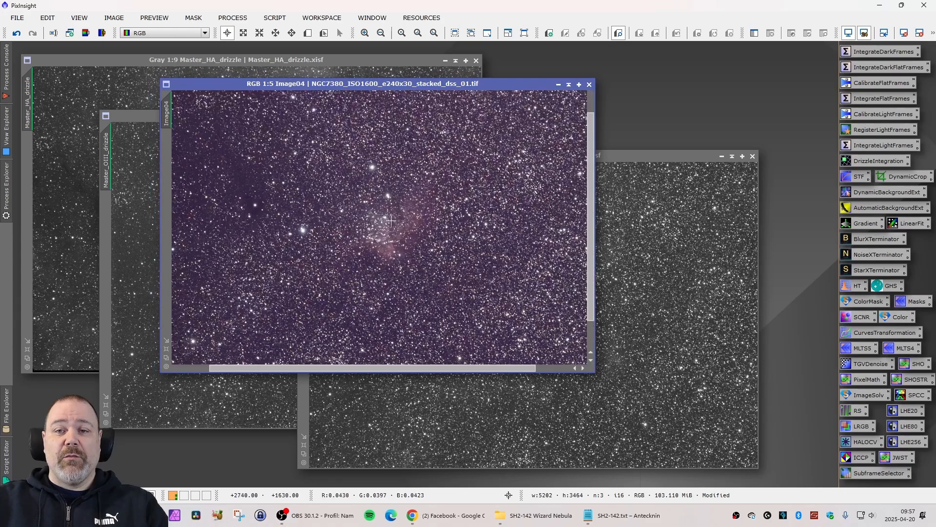
{"action": "scroll", "coordinate": [362, 233], "scroll_direction": "down", "scroll_amount": 3}
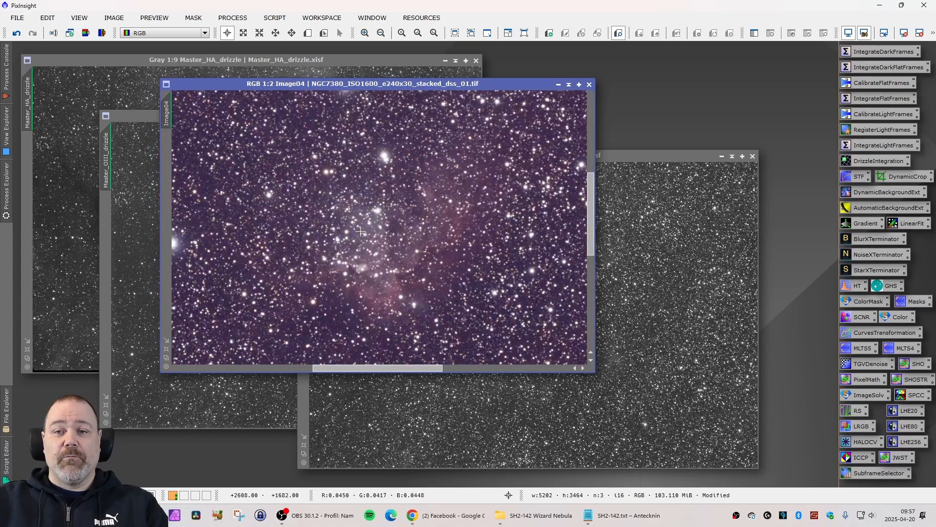
{"action": "scroll", "coordinate": [354, 233], "scroll_direction": "down", "scroll_amount": 2}
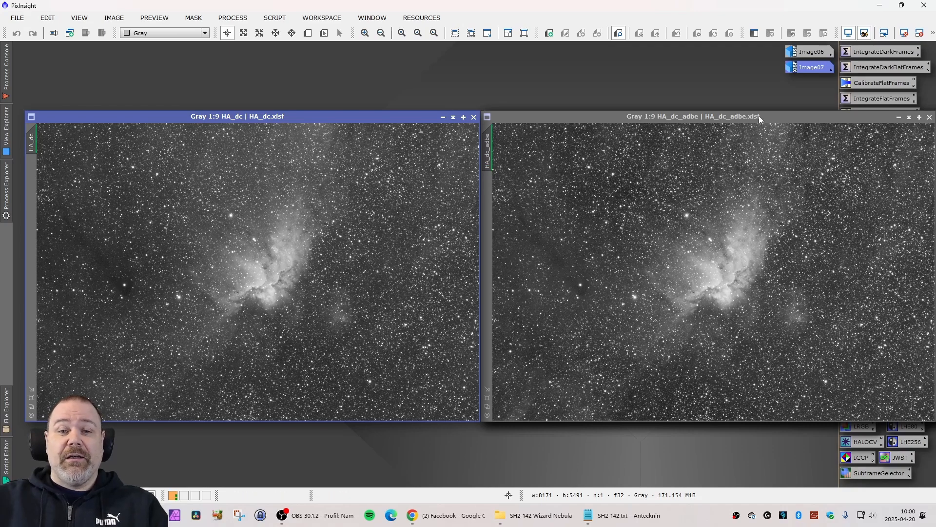
Lay the HA_dc_adbe, HA_dc_adbe_lf and HA_dc_adbe_lf_bxt images over HA_dc in turn, and close them to uncover HA_dc.
{"action": "left_click_drag", "start_coordinate": [759, 115], "coordinate": [306, 120]}
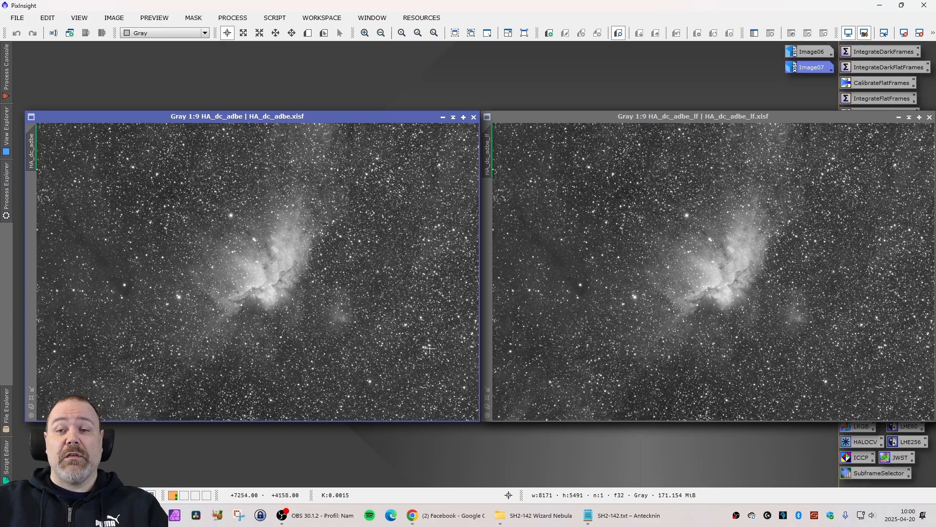
{"action": "left_click", "coordinate": [752, 122]}
{"action": "left_click_drag", "start_coordinate": [752, 120], "coordinate": [296, 118]}
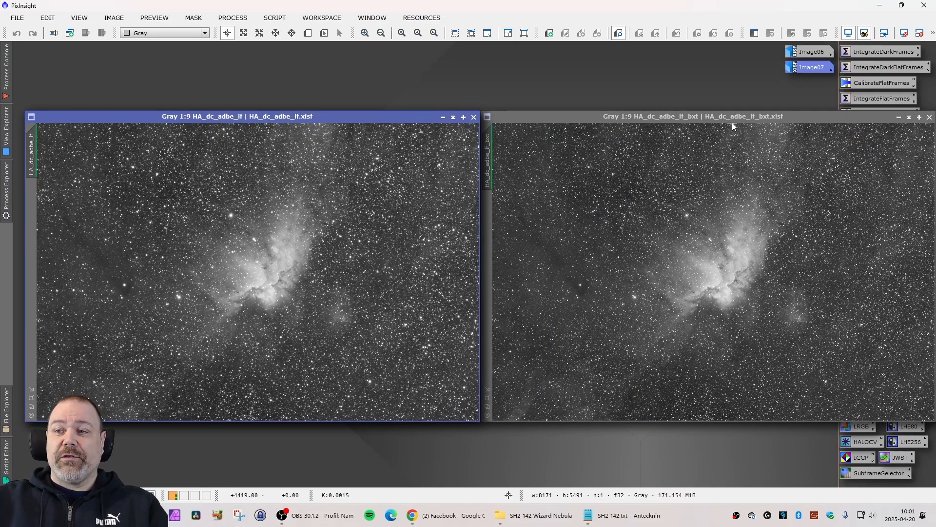
{"action": "left_click_drag", "start_coordinate": [732, 119], "coordinate": [273, 122]}
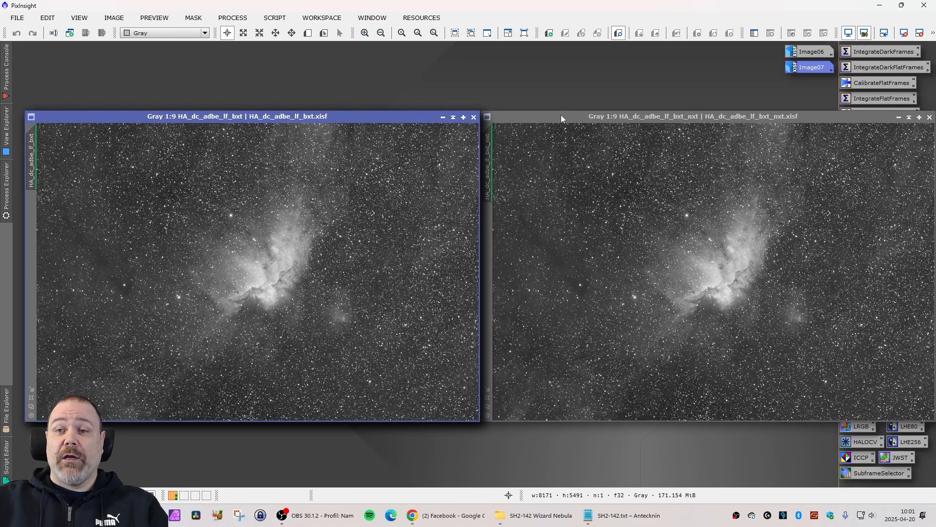
{"action": "left_click", "coordinate": [474, 117]}
{"action": "left_click", "coordinate": [474, 117]}
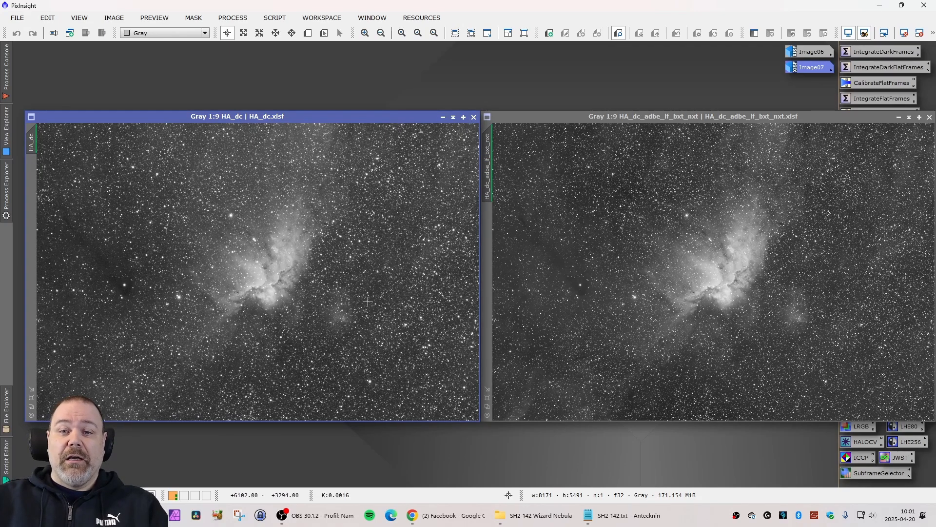
Compare the nebula core in HA_dc and HA_dc_adbe_lf_bxt_nxt side by side, with both views matched at 1:2.
{"action": "scroll", "coordinate": [354, 296], "scroll_direction": "up", "scroll_amount": 7}
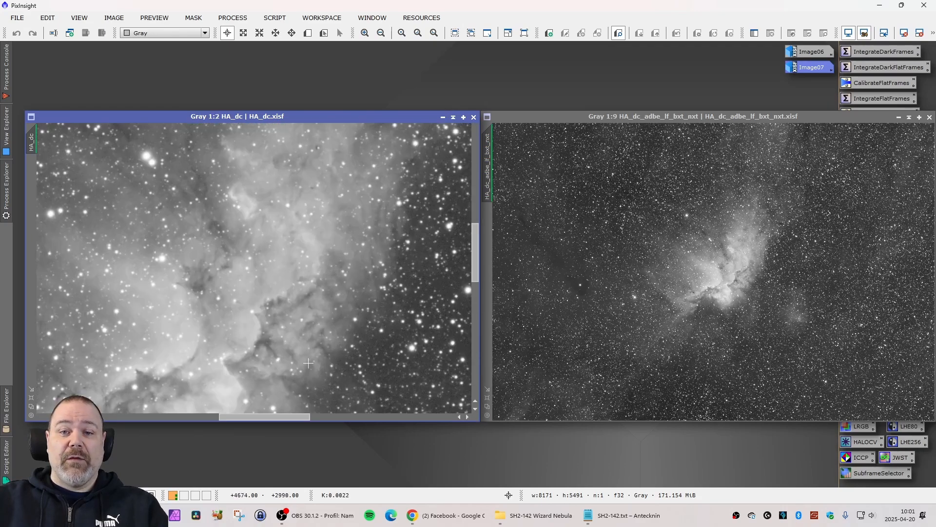
{"action": "left_click", "coordinate": [210, 417]}
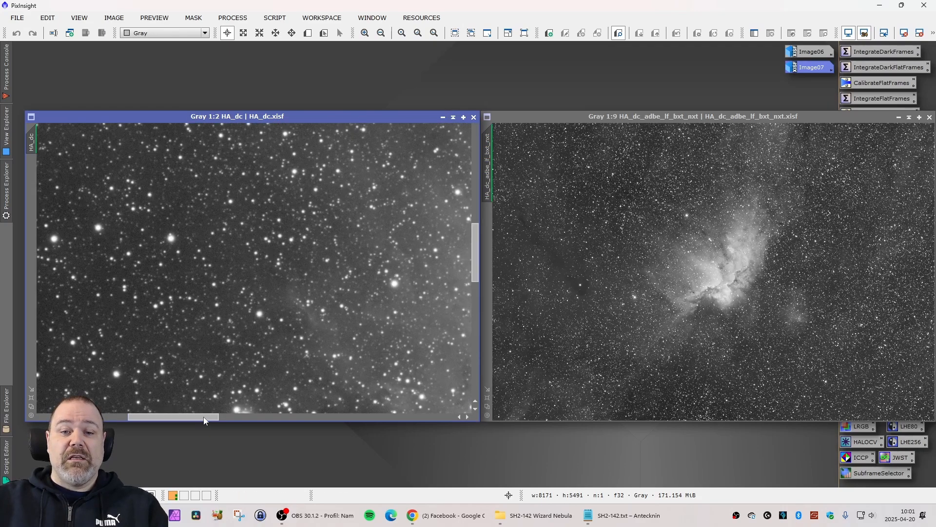
{"action": "scroll", "coordinate": [370, 287], "scroll_direction": "down", "scroll_amount": 5}
{"action": "scroll", "coordinate": [369, 287], "scroll_direction": "up", "scroll_amount": 5}
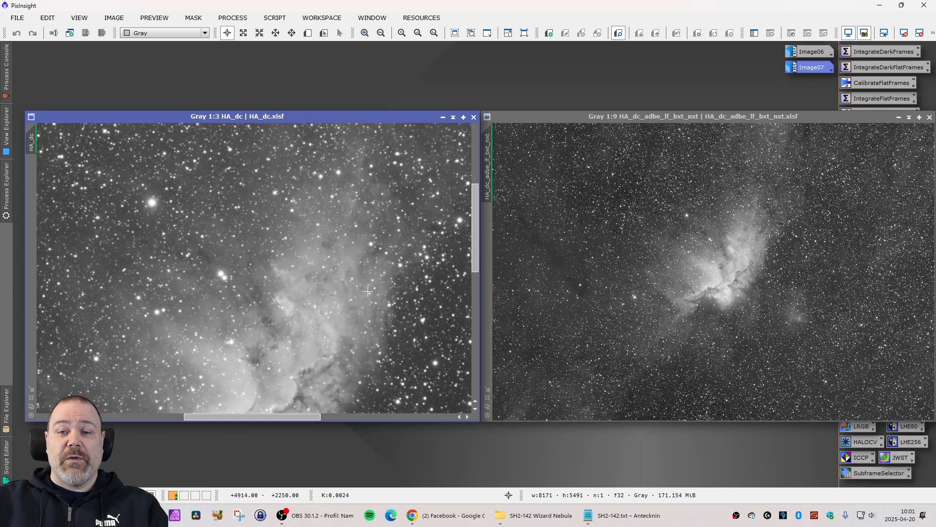
{"action": "left_click_drag", "start_coordinate": [476, 229], "coordinate": [476, 266]}
{"action": "left_click_drag", "start_coordinate": [39, 139], "coordinate": [492, 161]}
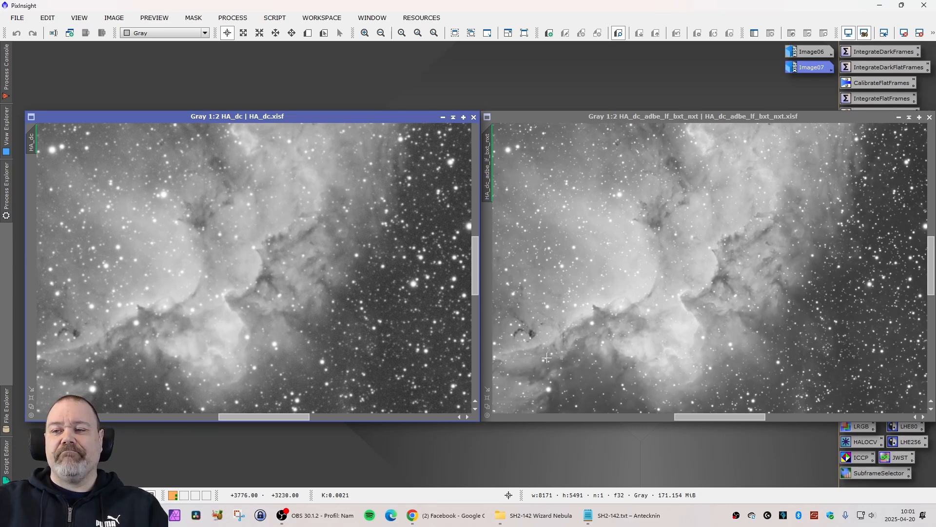
Close HA_dc and move HA_dc_adbe_lf_bxt_nxt, shown at full frame, into its place.
{"action": "left_click_drag", "start_coordinate": [932, 246], "coordinate": [933, 254]}
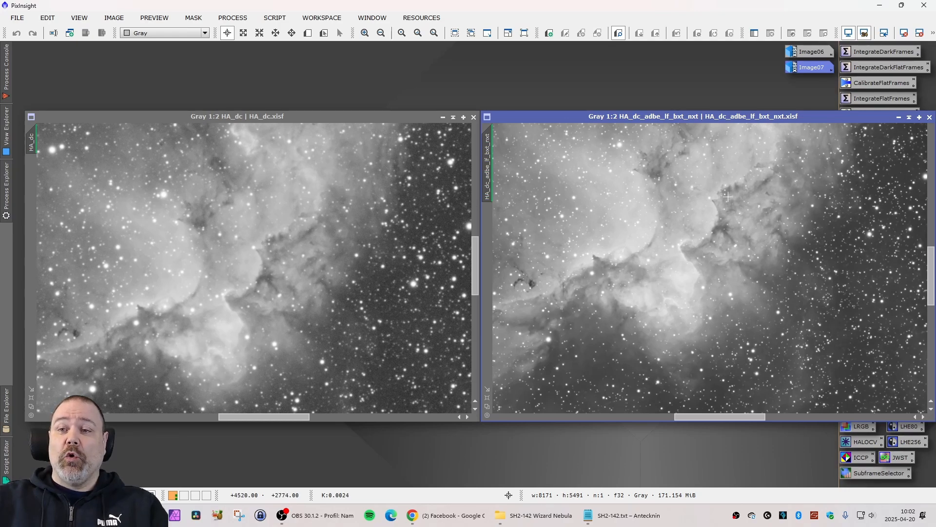
{"action": "scroll", "coordinate": [601, 226], "scroll_direction": "down", "scroll_amount": 7}
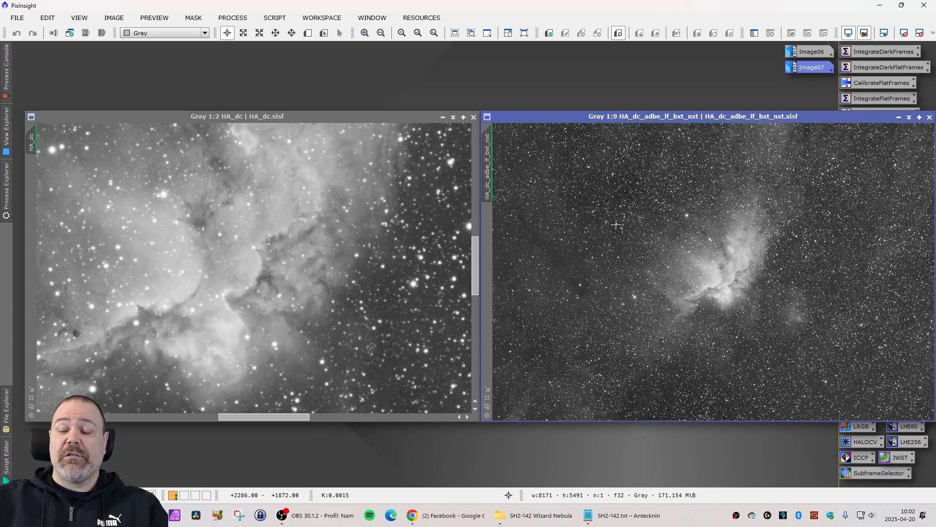
{"action": "left_click", "coordinate": [474, 117]}
{"action": "left_click_drag", "start_coordinate": [530, 120], "coordinate": [66, 126]}
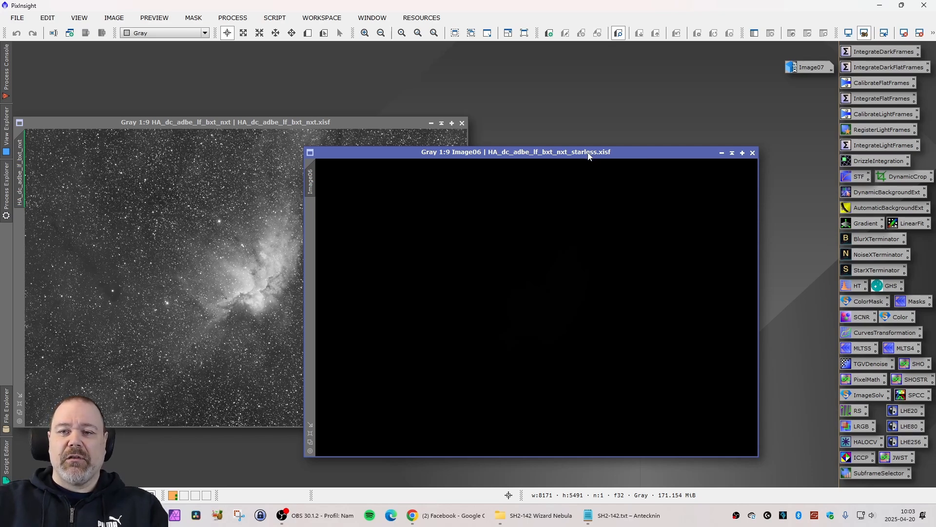
Place starless Image06 over the HA image with restored stars Image07 beside it, and stretch Image06's display.
{"action": "left_click_drag", "start_coordinate": [588, 155], "coordinate": [367, 160]}
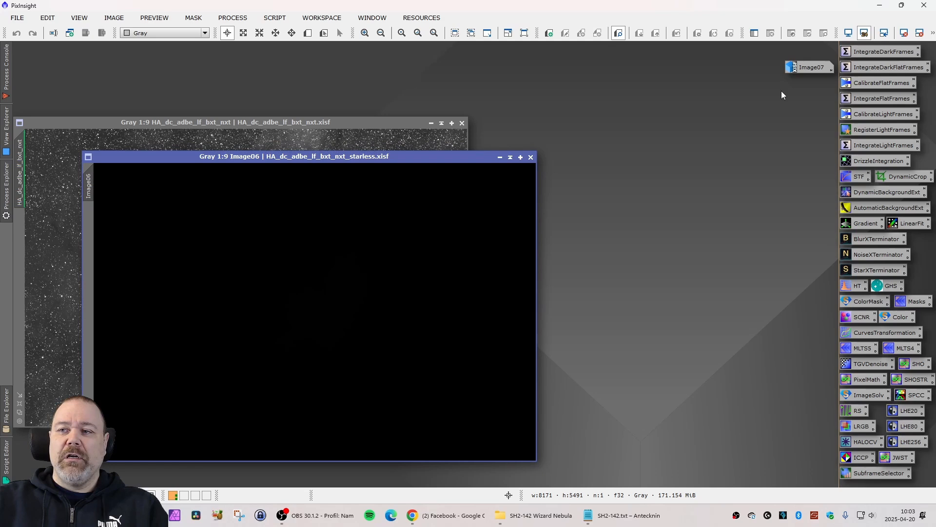
{"action": "double_click", "coordinate": [803, 68]}
{"action": "left_click_drag", "start_coordinate": [504, 162], "coordinate": [678, 103]}
{"action": "left_click_drag", "start_coordinate": [360, 156], "coordinate": [291, 123]}
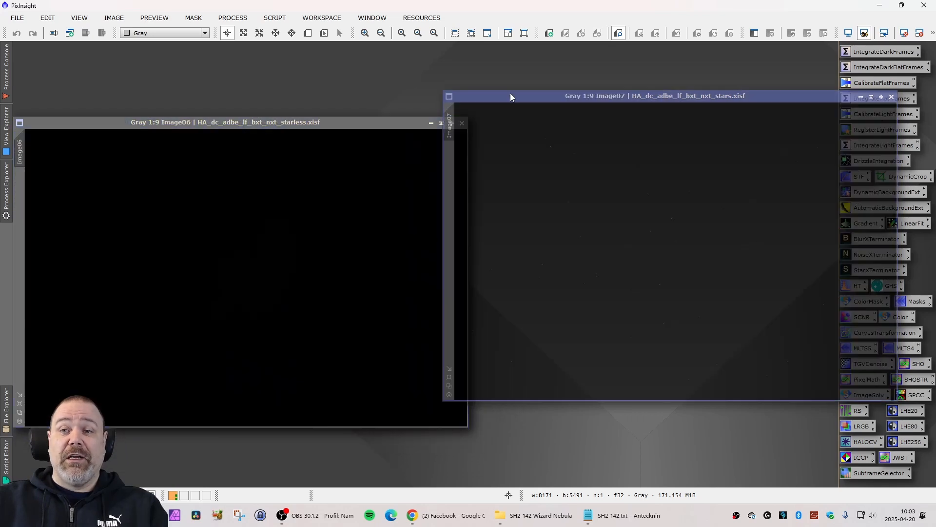
{"action": "left_click_drag", "start_coordinate": [510, 94], "coordinate": [537, 120]}
{"action": "left_click", "coordinate": [405, 123]}
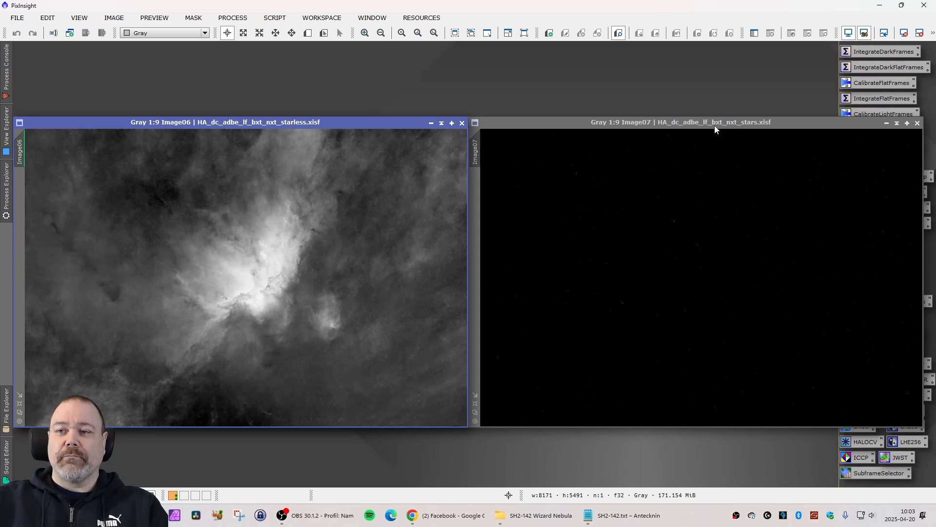
Clear the workspace around stars Image07 by minimizing starless Image06 and closing HA_dc_adbe_lf_bxt_nxt.
{"action": "left_click_drag", "start_coordinate": [688, 123], "coordinate": [346, 151]}
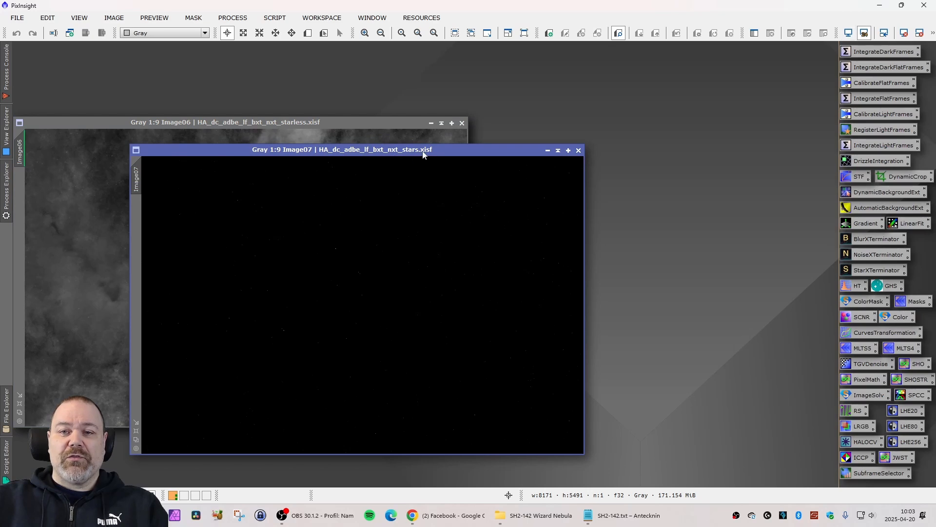
{"action": "left_click", "coordinate": [432, 123]}
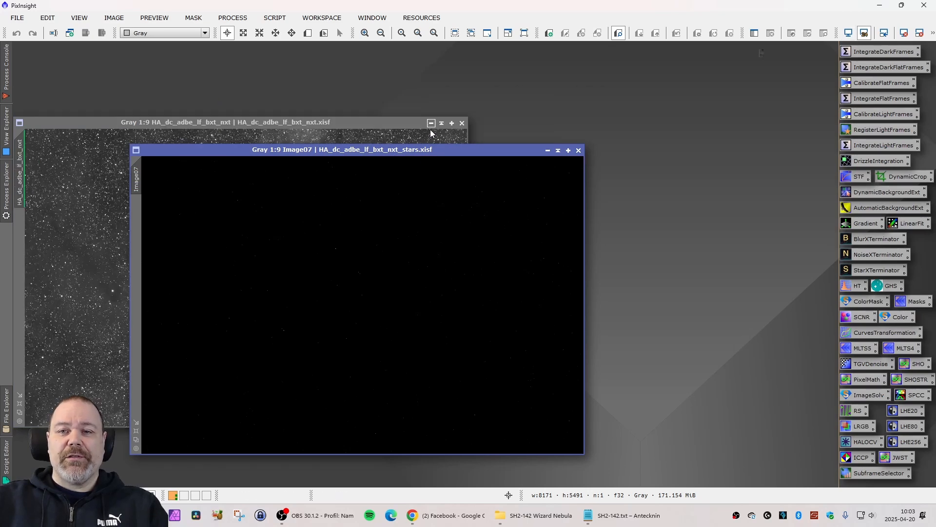
{"action": "left_click", "coordinate": [462, 123]}
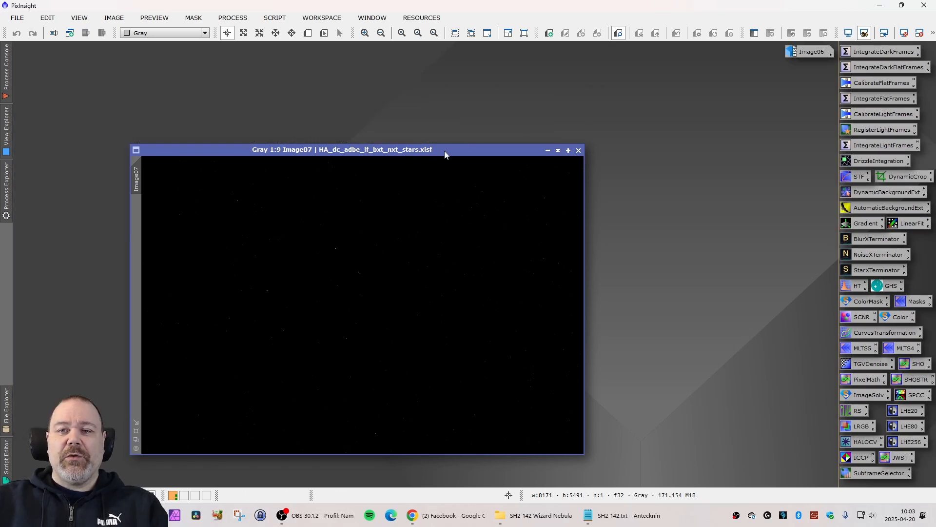
{"action": "left_click_drag", "start_coordinate": [445, 151], "coordinate": [304, 148]}
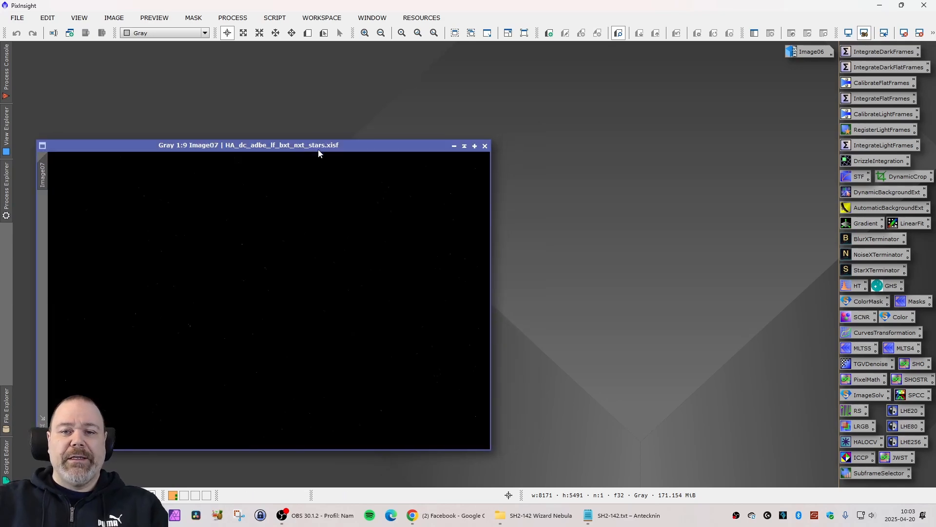
Open GeneralizedHyperbolicStretch with a real-time preview of stars Image07, and arrange the preview beside the settings.
{"action": "double_click", "coordinate": [883, 288]}
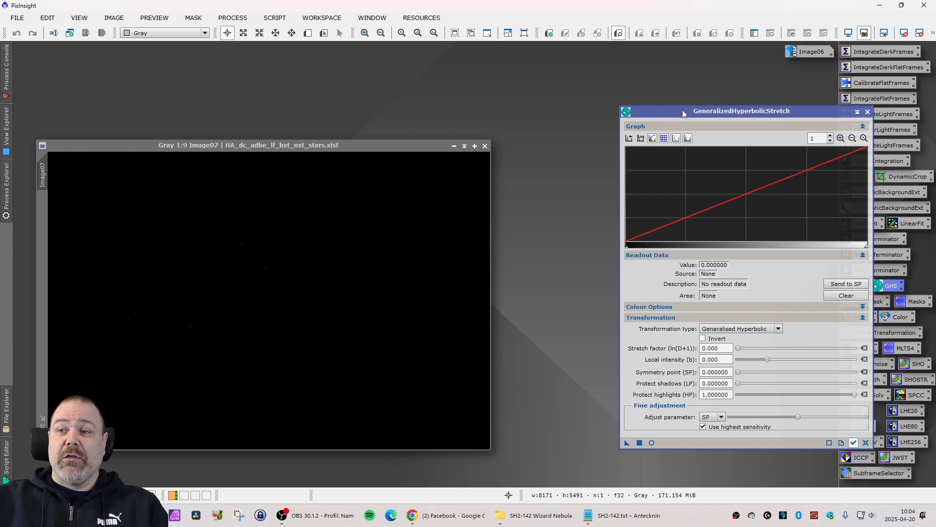
{"action": "left_click_drag", "start_coordinate": [684, 112], "coordinate": [671, 108]}
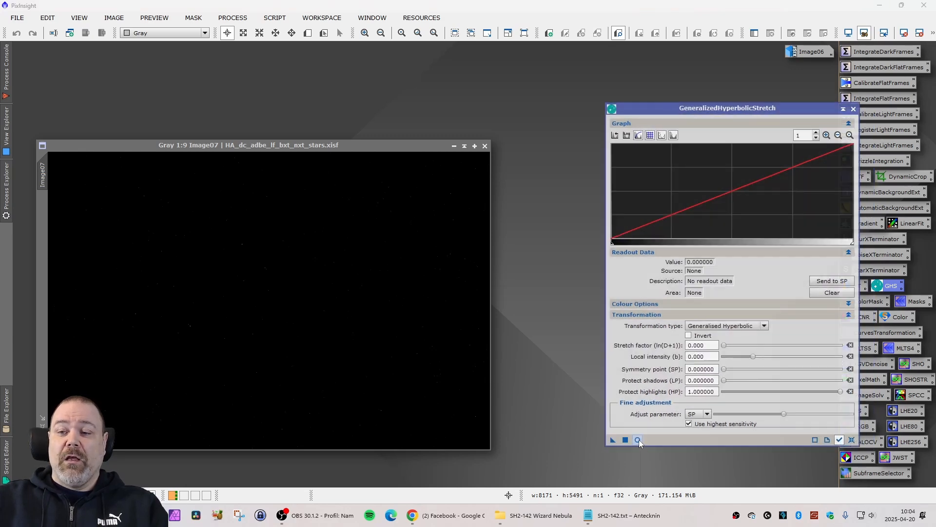
{"action": "left_click", "coordinate": [638, 440]}
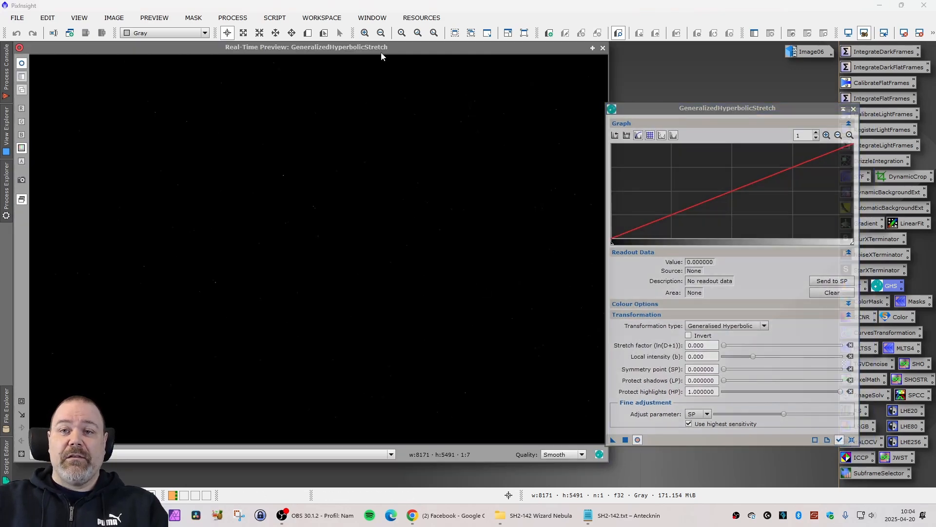
{"action": "left_click_drag", "start_coordinate": [382, 57], "coordinate": [387, 64]}
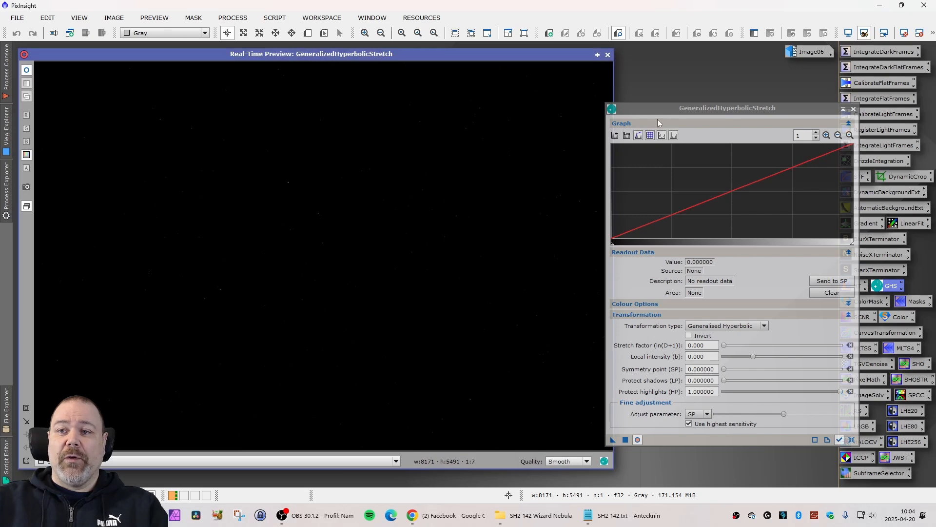
{"action": "left_click_drag", "start_coordinate": [657, 108], "coordinate": [682, 113]}
{"action": "left_click", "coordinate": [481, 58]}
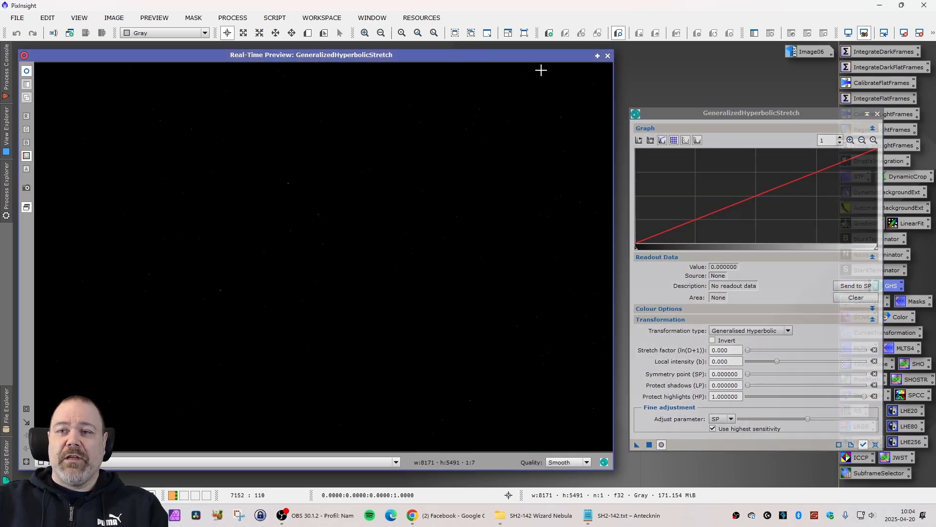
{"action": "mouse_move", "coordinate": [531, 59]}
{"action": "left_mouse_down"}
{"action": "mouse_move", "coordinate": [526, 128]}
{"action": "mouse_move", "coordinate": [537, 185]}
{"action": "mouse_move", "coordinate": [545, 138]}
{"action": "mouse_move", "coordinate": [536, 58]}
{"action": "left_mouse_up"}
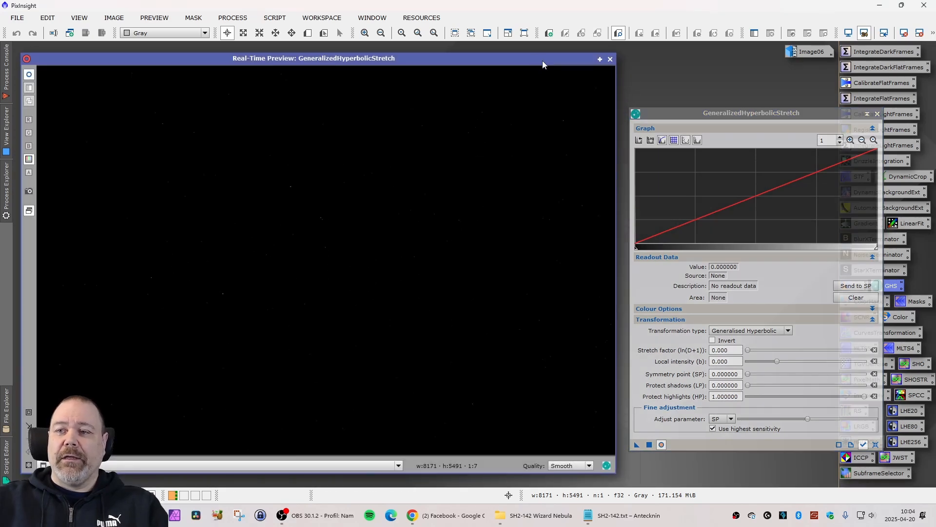
Set the GeneralizedHyperbolicStretch local intensity to 15 and the stretch factor to 2.680 for stars Image07.
{"action": "left_click_drag", "start_coordinate": [723, 112], "coordinate": [726, 113]}
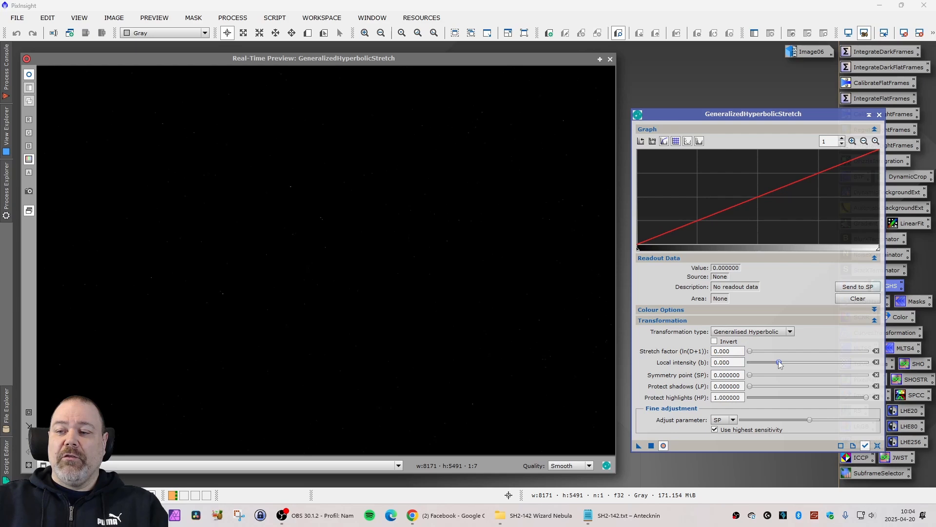
{"action": "left_click_drag", "start_coordinate": [779, 362], "coordinate": [878, 367]}
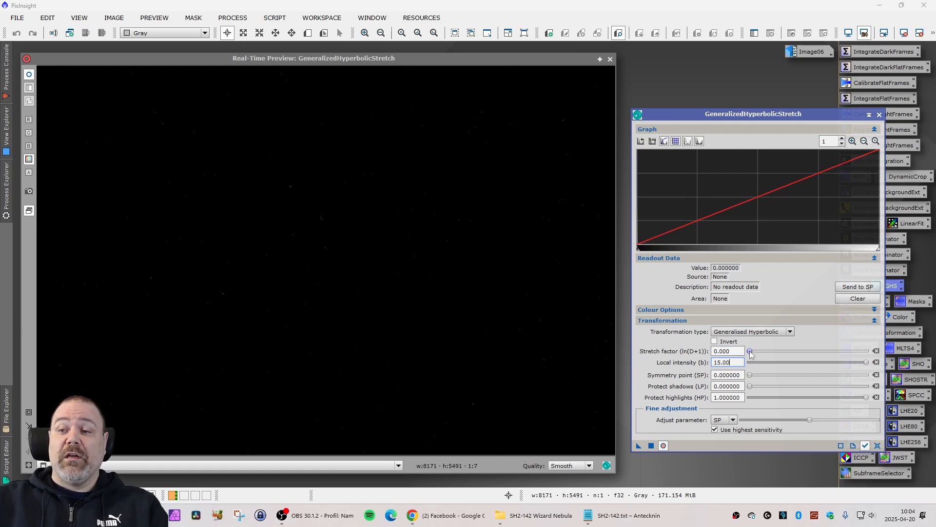
{"action": "left_click_drag", "start_coordinate": [750, 352], "coordinate": [778, 351]}
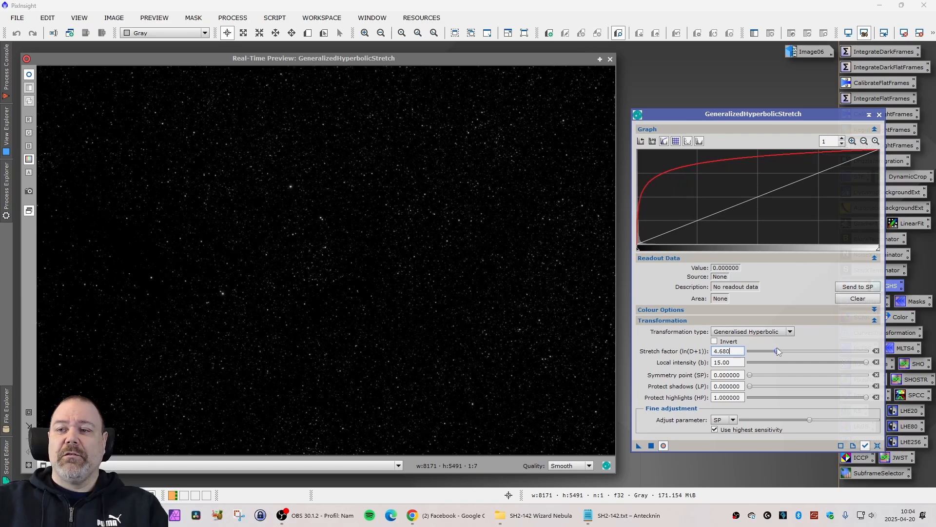
{"action": "left_click_drag", "start_coordinate": [776, 347], "coordinate": [765, 351]}
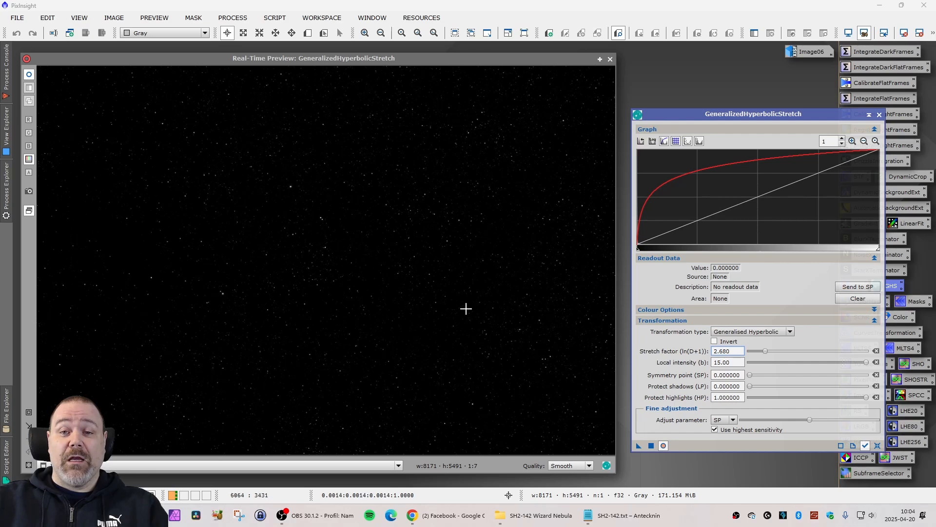
Magnify the preview around a bright star, set the stretch factor to 5.690, and return the preview to full frame.
{"action": "left_click", "coordinate": [29, 414]}
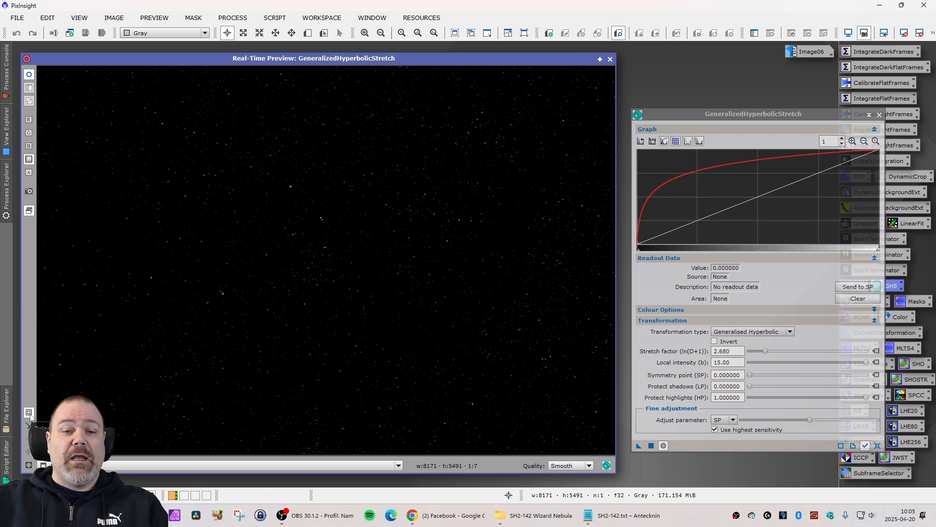
{"action": "left_click_drag", "start_coordinate": [262, 169], "coordinate": [322, 214]}
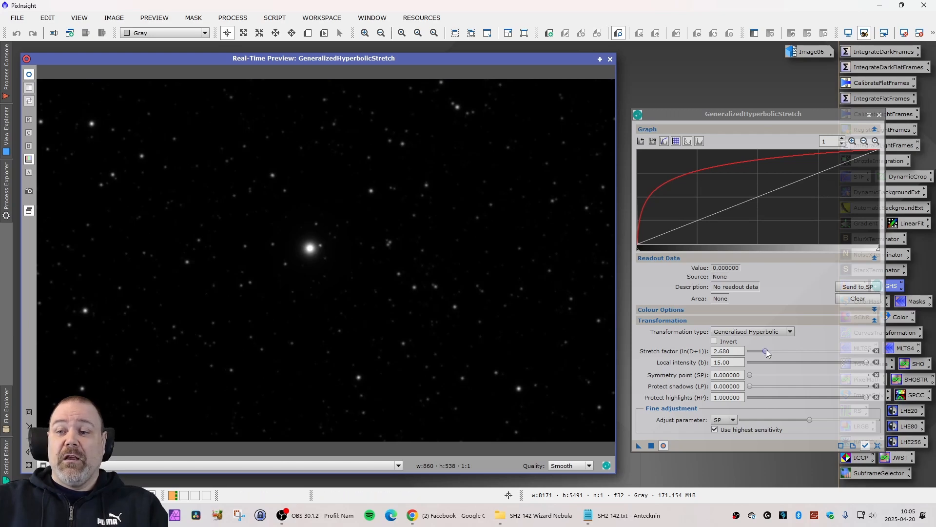
{"action": "left_click_drag", "start_coordinate": [766, 351], "coordinate": [800, 352]}
{"action": "left_click_drag", "start_coordinate": [794, 357], "coordinate": [789, 357]}
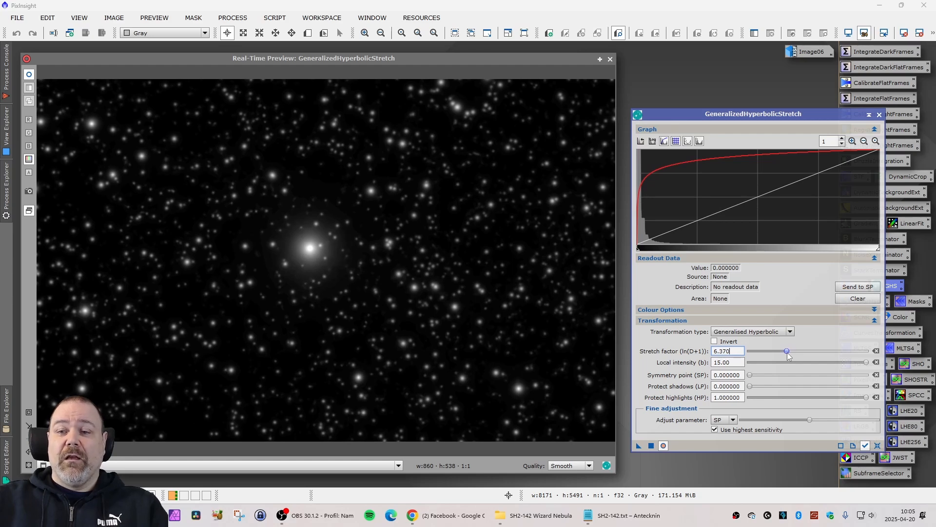
{"action": "left_click_drag", "start_coordinate": [788, 354], "coordinate": [784, 346]}
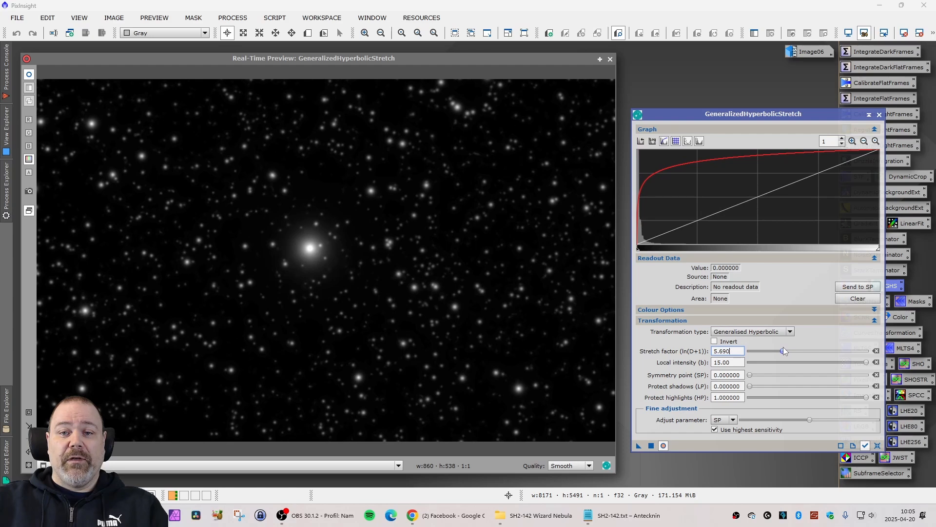
{"action": "left_click", "coordinate": [29, 452]}
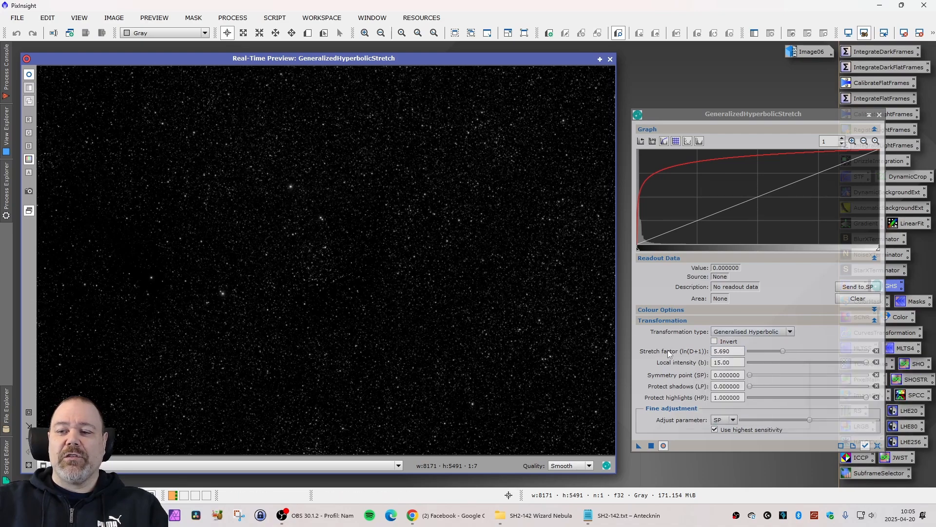
Close the real-time preview, apply the stretch to stars Image07, and close GeneralizedHyperbolicStretch.
{"action": "mouse_move", "coordinate": [666, 352]}
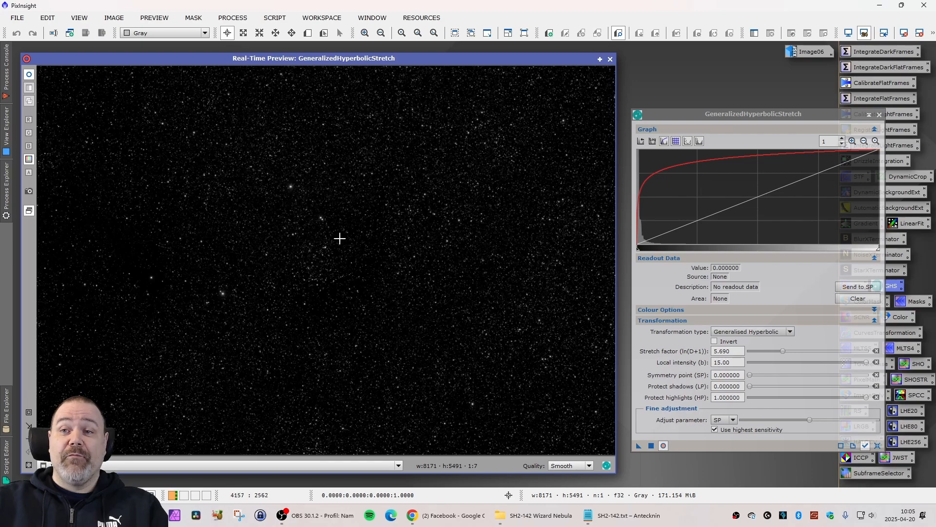
{"action": "left_click", "coordinate": [610, 60]}
{"action": "left_click_drag", "start_coordinate": [370, 146], "coordinate": [376, 158]}
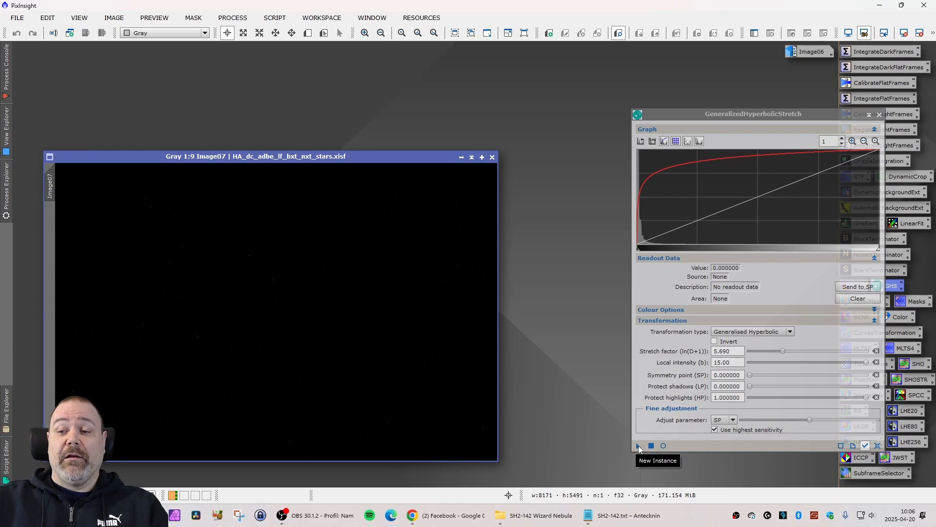
{"action": "left_click_drag", "start_coordinate": [639, 447], "coordinate": [150, 251]}
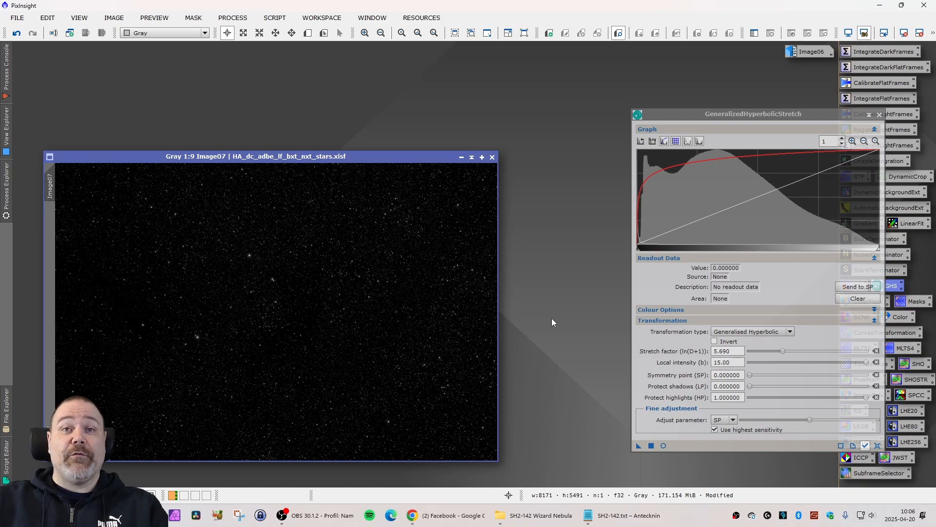
{"action": "left_click", "coordinate": [880, 114]}
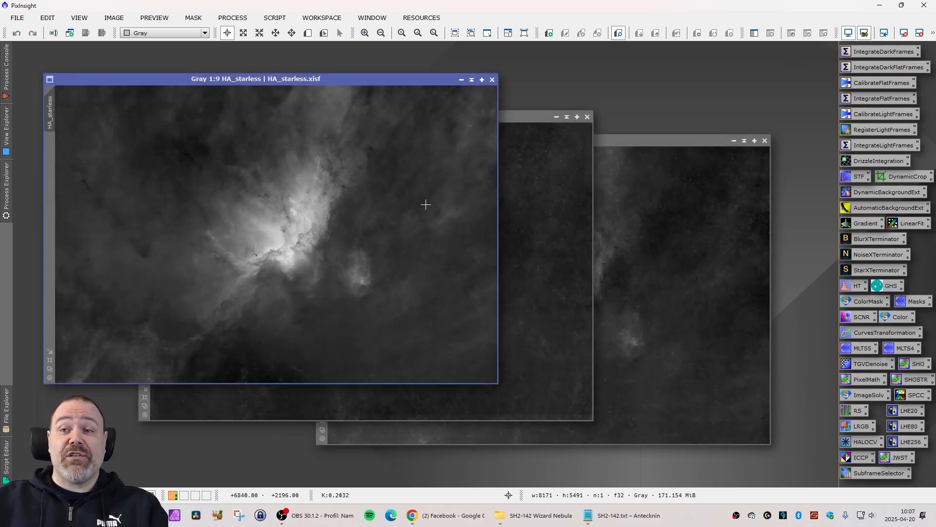
Look up the iHDR script in the Sketchpad group without running it.
{"action": "left_click", "coordinate": [276, 18]}
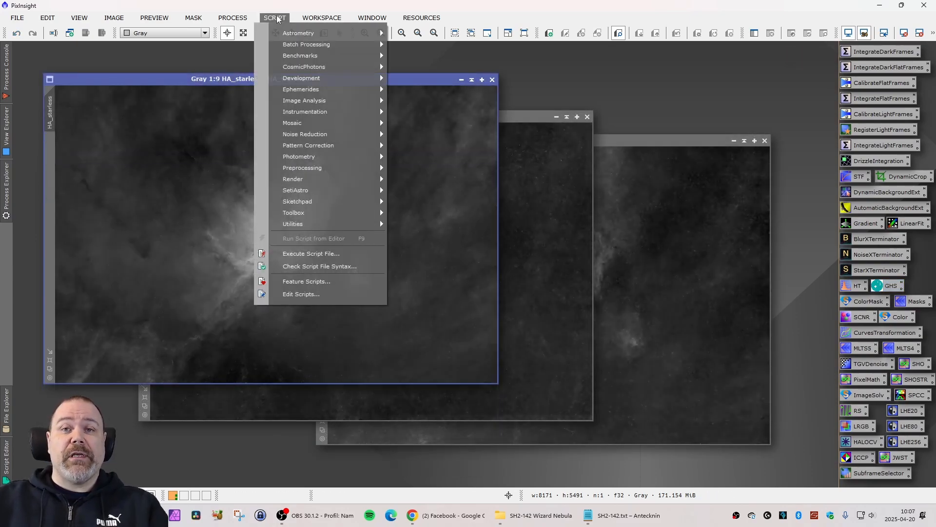
{"action": "mouse_move", "coordinate": [331, 191]}
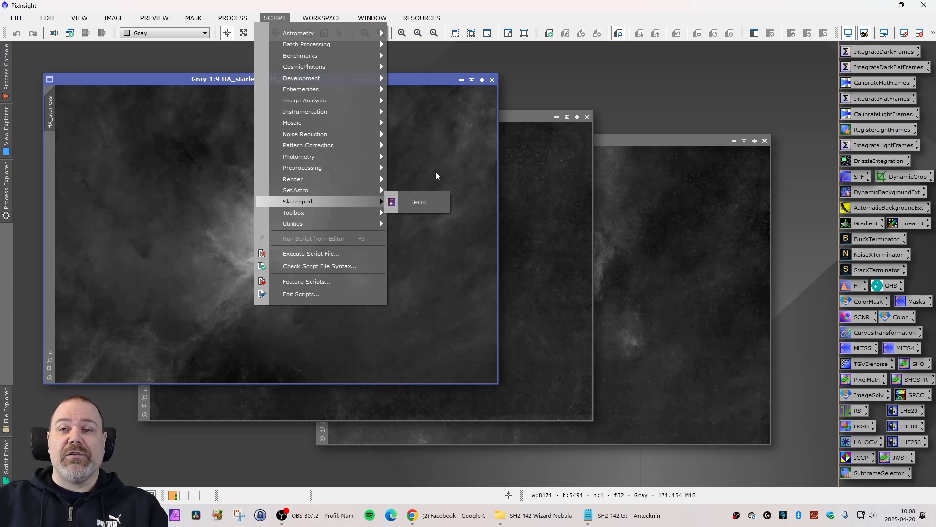
{"action": "key", "text": "Escape"}
{"action": "key", "text": "Escape"}
Bring OIII_starless in front of HA_starless and view its histogram in GeneralizedHyperbolicStretch.
{"action": "left_click_drag", "start_coordinate": [421, 80], "coordinate": [396, 65]}
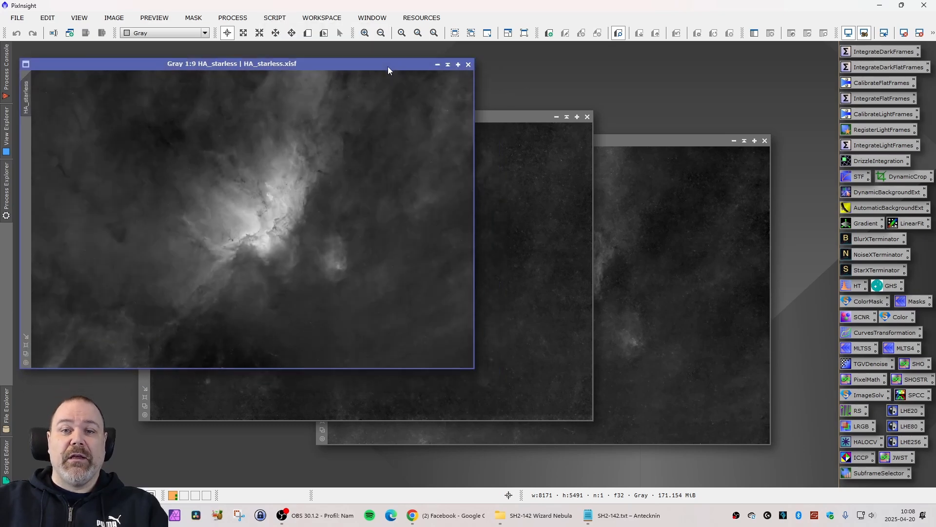
{"action": "left_click", "coordinate": [496, 118]}
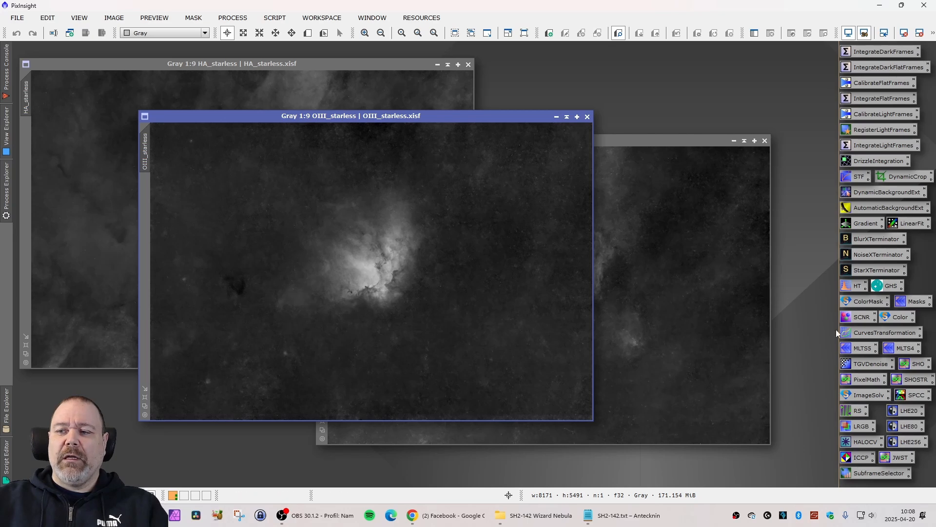
{"action": "double_click", "coordinate": [891, 289]}
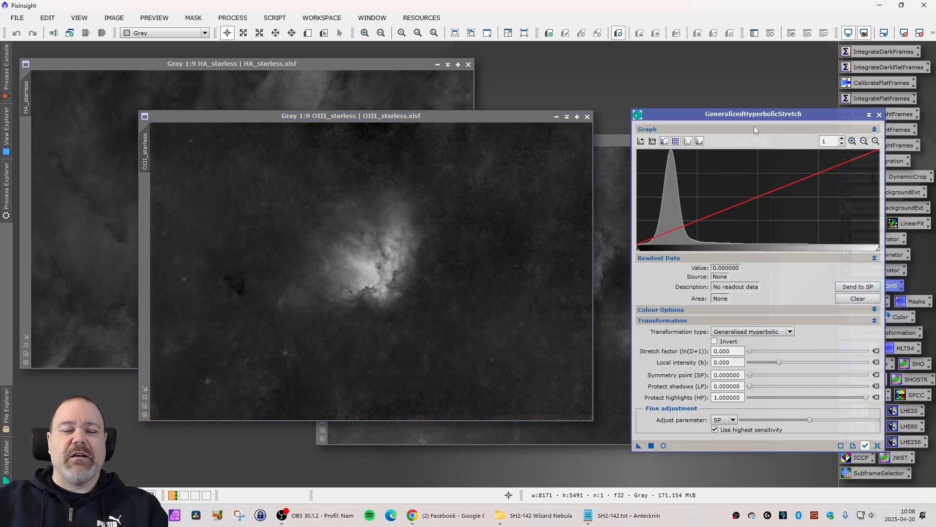
{"action": "left_click", "coordinate": [880, 115]}
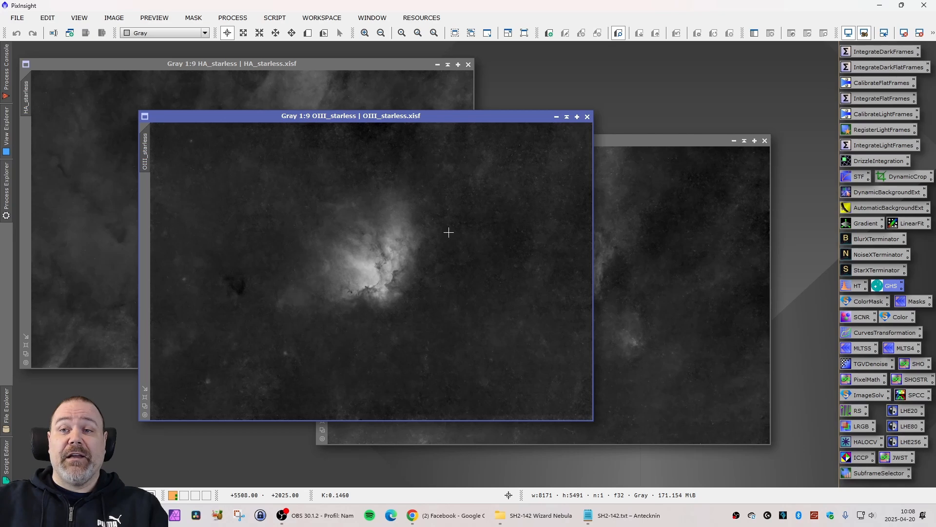
Bring SII_starless to the front and place it overlapping the lower part of OIII_starless.
{"action": "left_click_drag", "start_coordinate": [660, 142], "coordinate": [629, 162]}
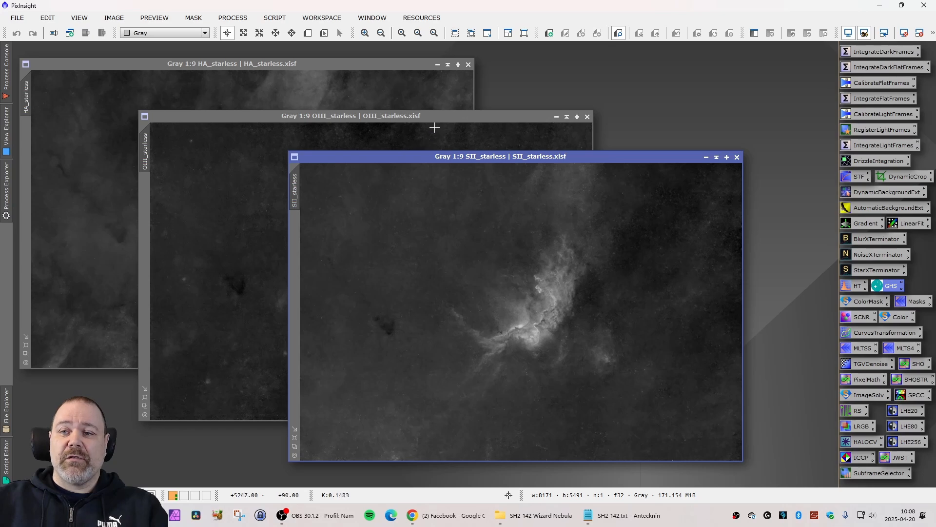
{"action": "left_click_drag", "start_coordinate": [586, 160], "coordinate": [575, 159]}
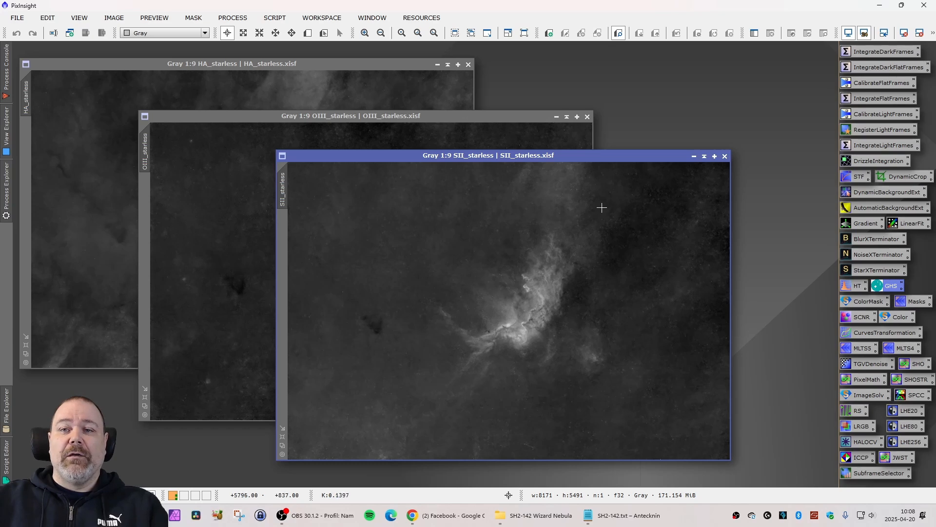
{"action": "left_click_drag", "start_coordinate": [632, 160], "coordinate": [627, 160]}
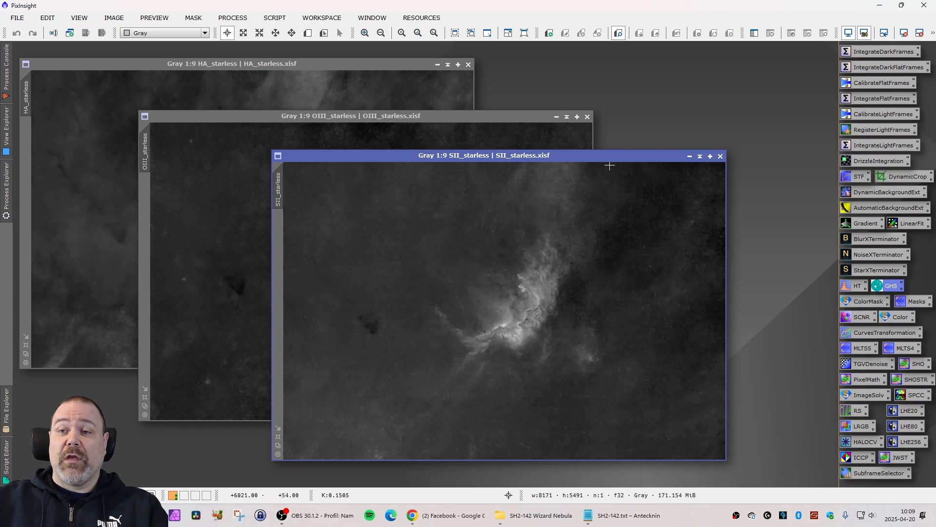
Preview raising the shadows of SII_starless to 0.02352941 with HistogramTransformation, and close the tool and preview without applying.
{"action": "double_click", "coordinate": [856, 287]}
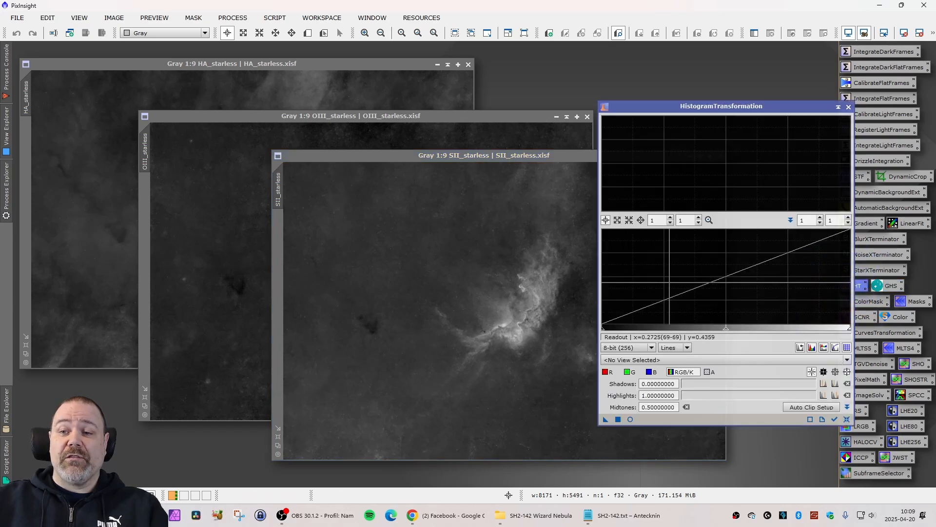
{"action": "left_click", "coordinate": [694, 360]}
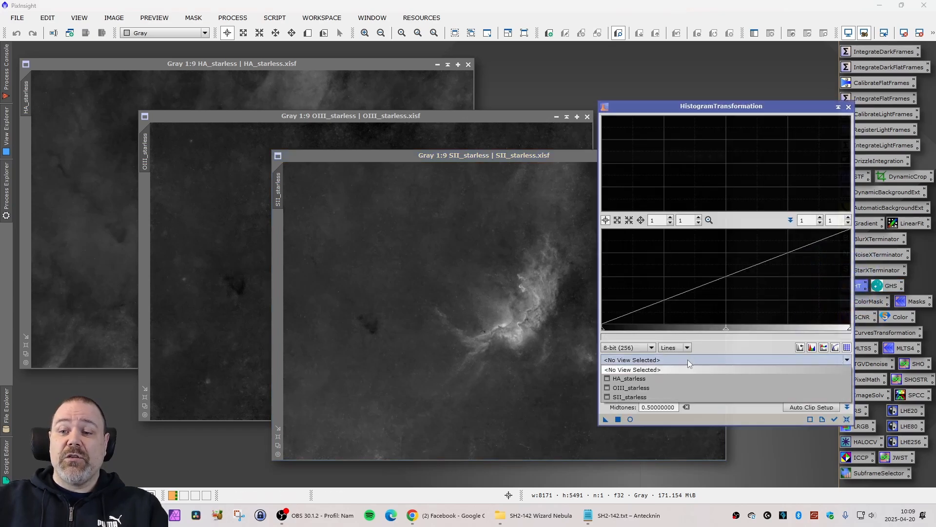
{"action": "left_click", "coordinate": [649, 396]}
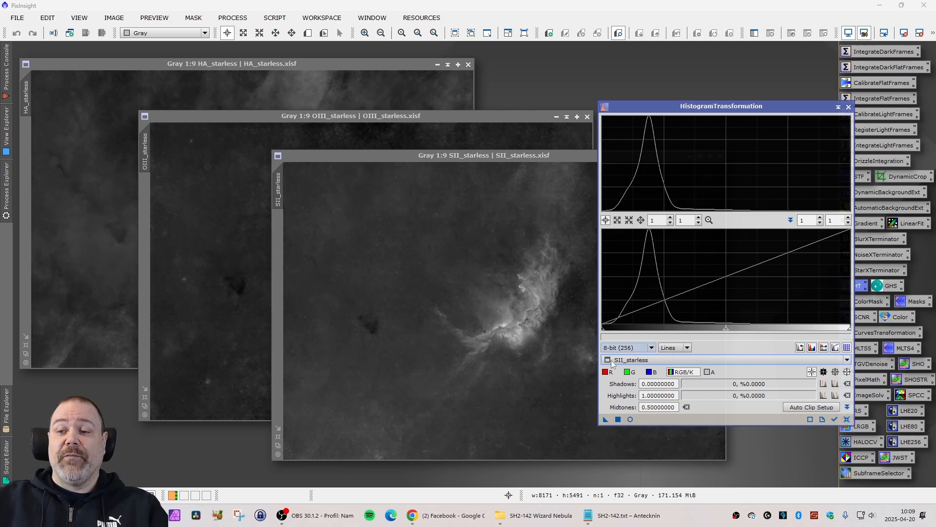
{"action": "left_click", "coordinate": [631, 419]}
{"action": "left_click_drag", "start_coordinate": [603, 331], "coordinate": [608, 329]}
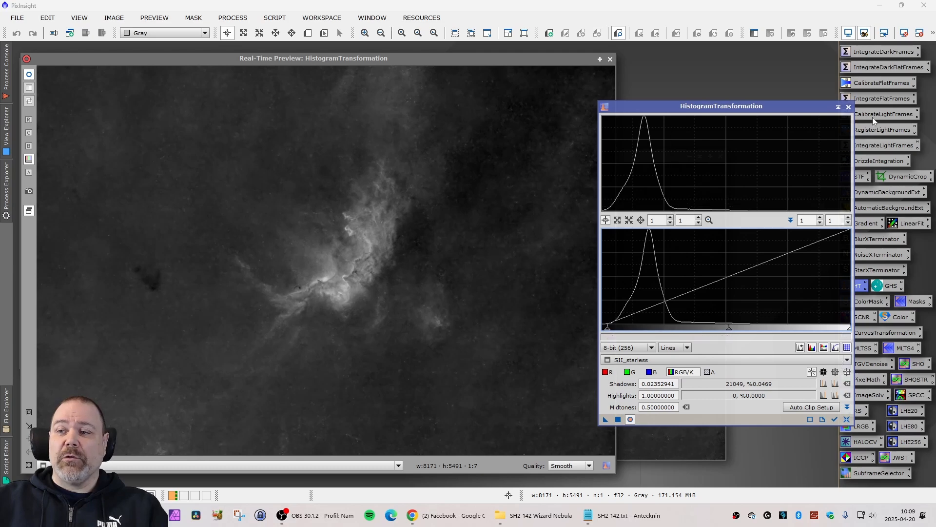
{"action": "left_click", "coordinate": [848, 107]}
{"action": "left_click", "coordinate": [611, 60]}
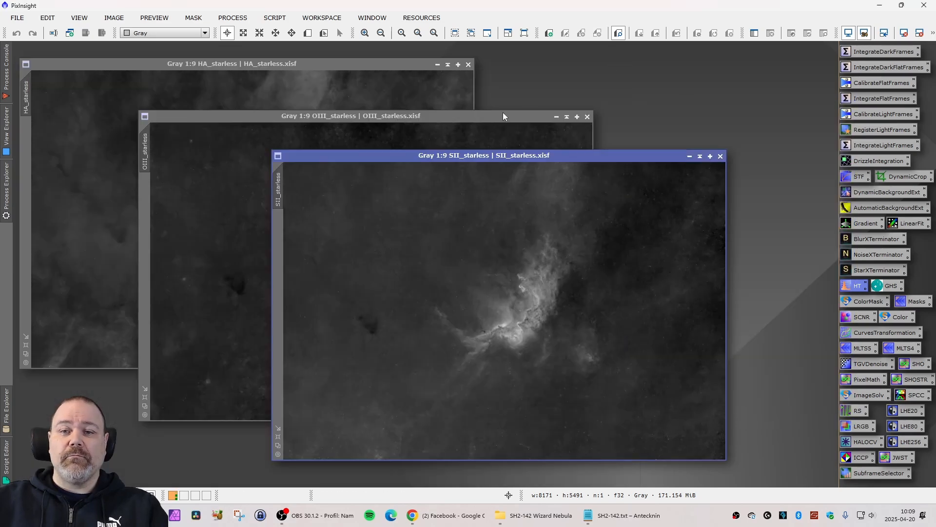
Compare the three starless images and arrange them in a tighter cascade, with SII_starless in front of OIII_starless and HA_starless.
{"action": "left_click_drag", "start_coordinate": [491, 158], "coordinate": [556, 164]}
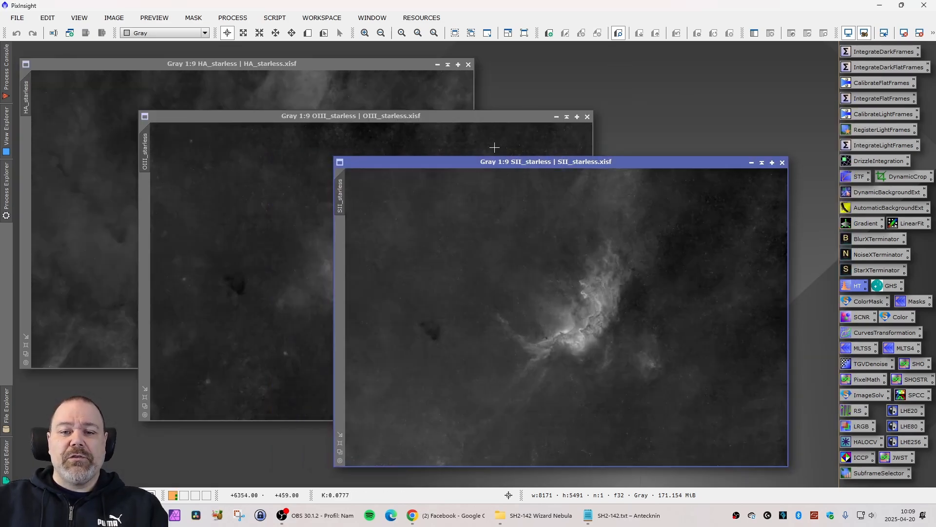
{"action": "left_click", "coordinate": [419, 118]}
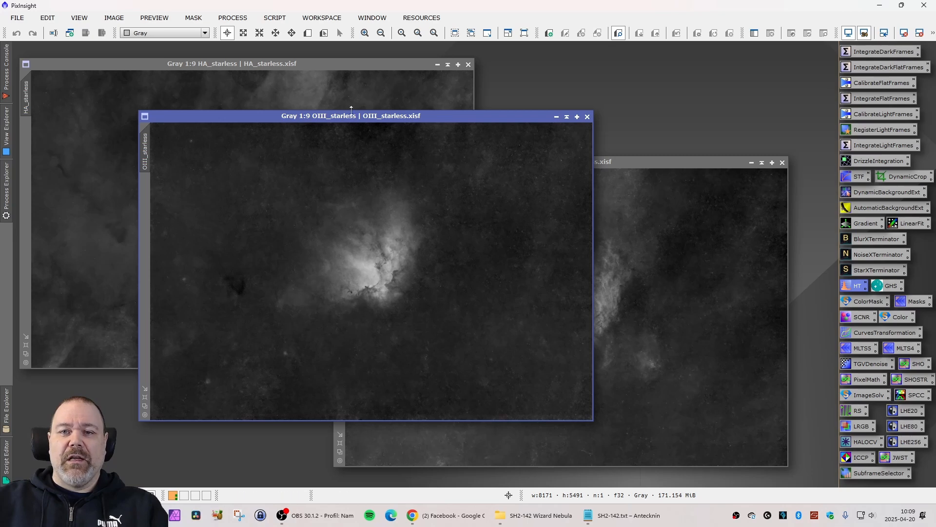
{"action": "left_click_drag", "start_coordinate": [352, 116], "coordinate": [314, 122]}
{"action": "left_click", "coordinate": [270, 67]}
{"action": "left_click_drag", "start_coordinate": [600, 164], "coordinate": [496, 158]}
{"action": "left_click_drag", "start_coordinate": [437, 122], "coordinate": [426, 109]}
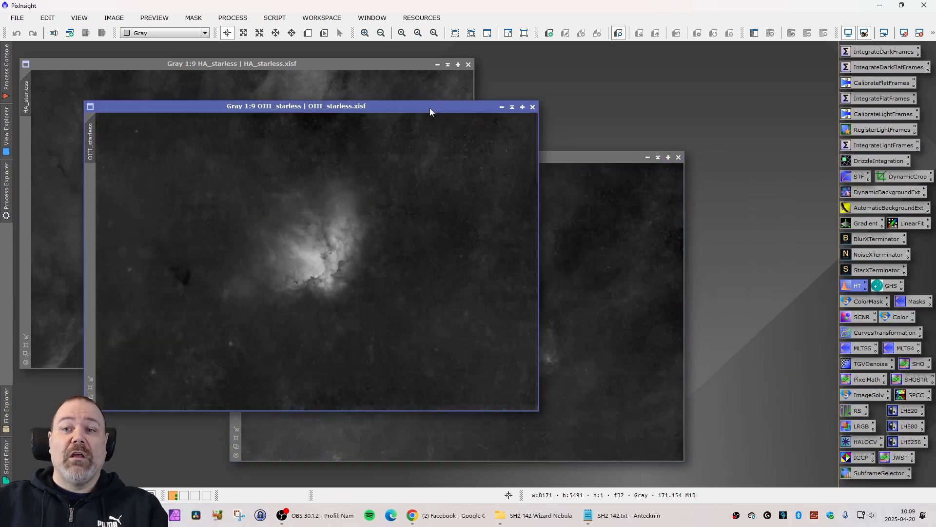
{"action": "left_click", "coordinate": [579, 163]}
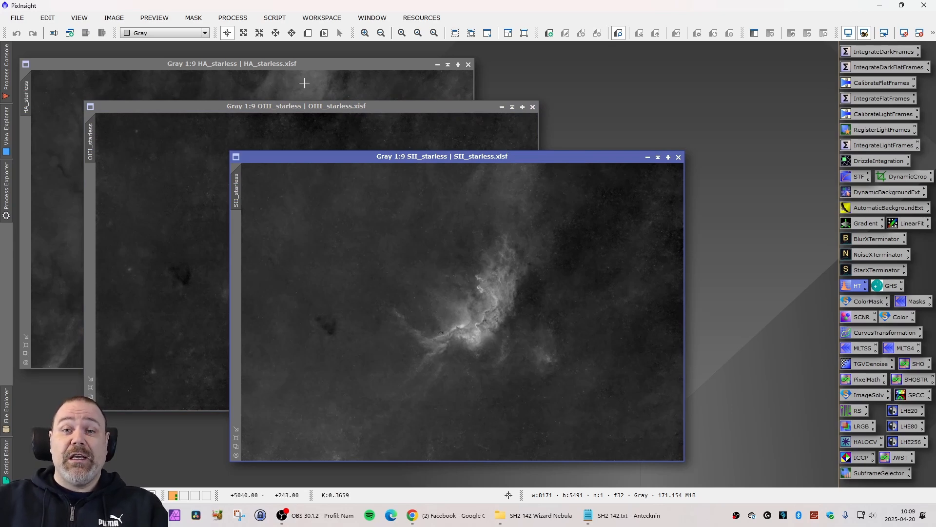
{"action": "left_click_drag", "start_coordinate": [379, 158], "coordinate": [361, 158]}
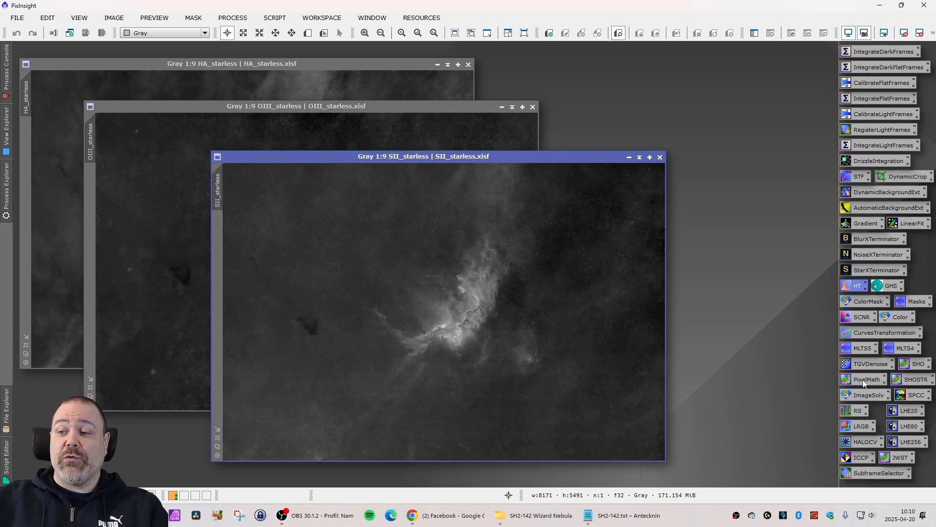
Open the saved SHO PixelMath process, review its channel expression, and close it without applying.
{"action": "left_click", "coordinate": [919, 367]}
{"action": "left_click_drag", "start_coordinate": [575, 237], "coordinate": [636, 217]}
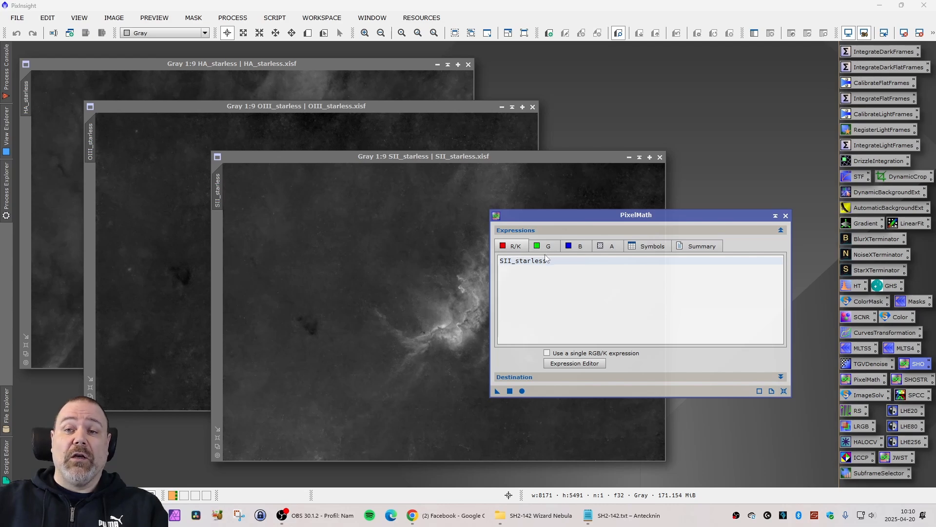
{"action": "left_click", "coordinate": [786, 216]}
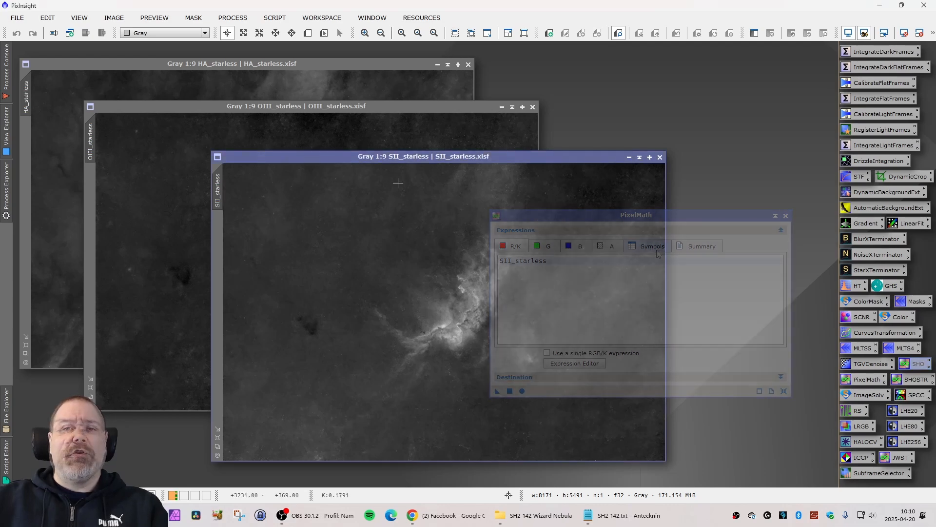
Open the Perfect Palette Picker script and assign HA_starless, OIII_starless and SII_starless to its Ha, OIII and SII inputs.
{"action": "left_click", "coordinate": [274, 18]}
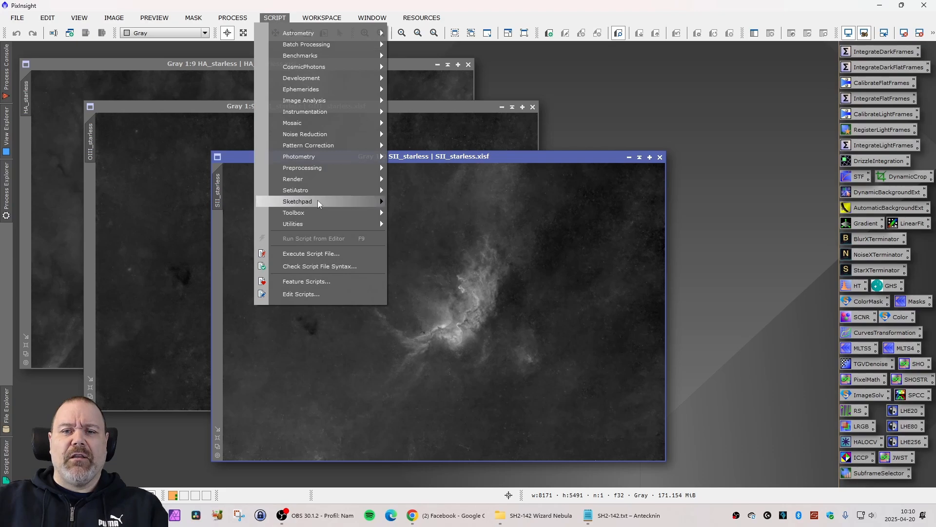
{"action": "mouse_move", "coordinate": [340, 191]}
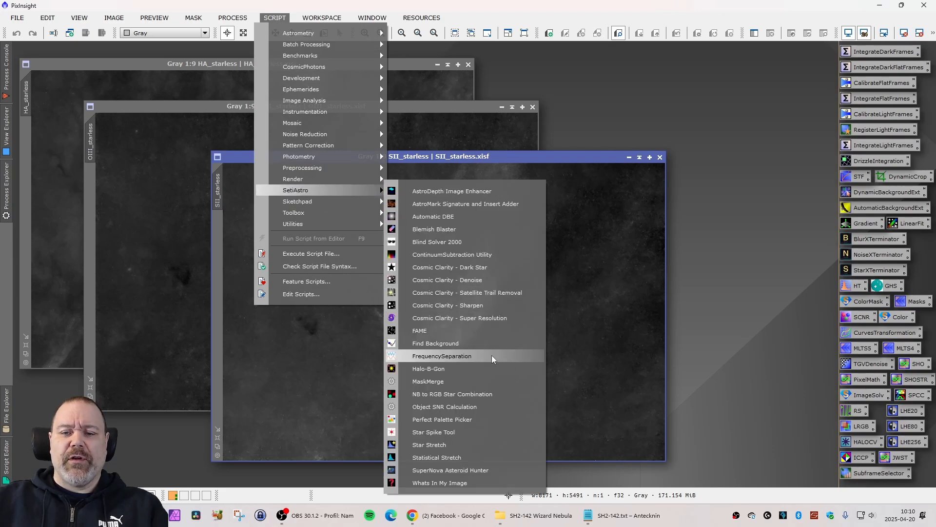
{"action": "left_click", "coordinate": [484, 418]}
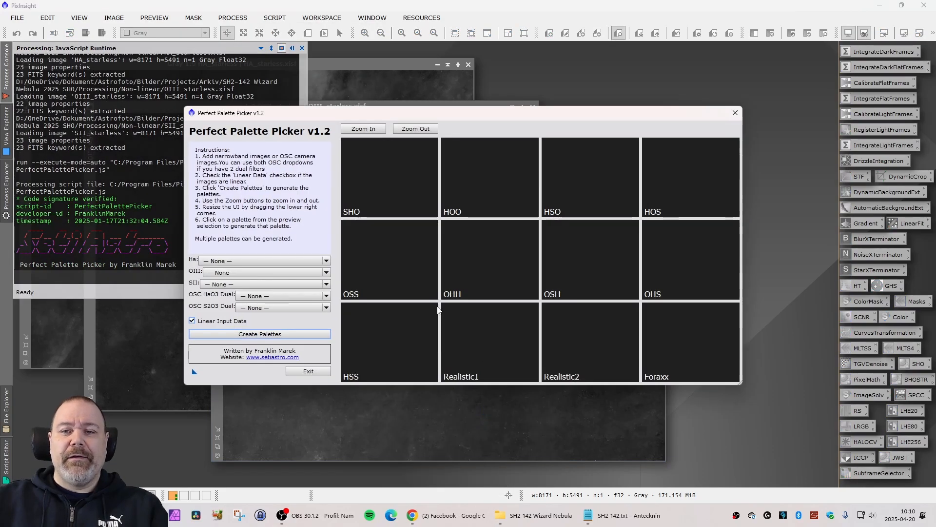
{"action": "left_click", "coordinate": [327, 261]}
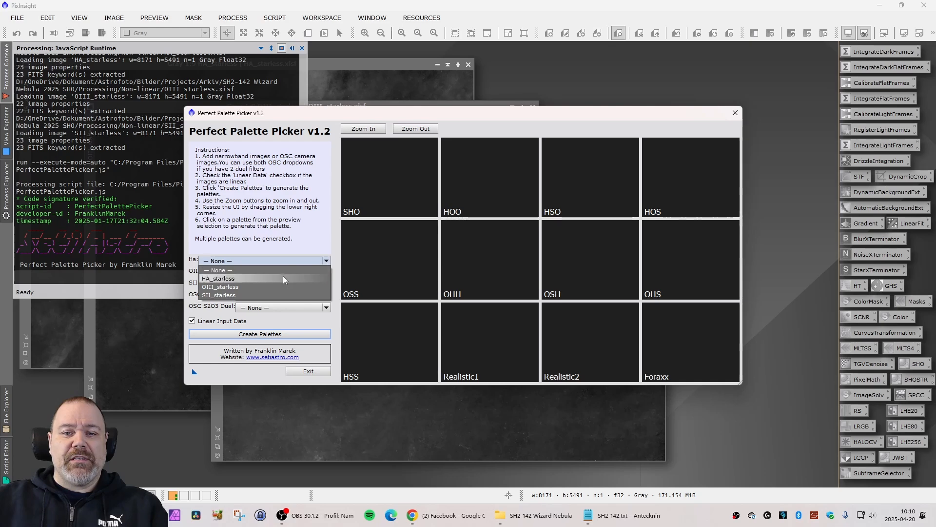
{"action": "left_click", "coordinate": [283, 276]}
{"action": "left_click", "coordinate": [328, 276]}
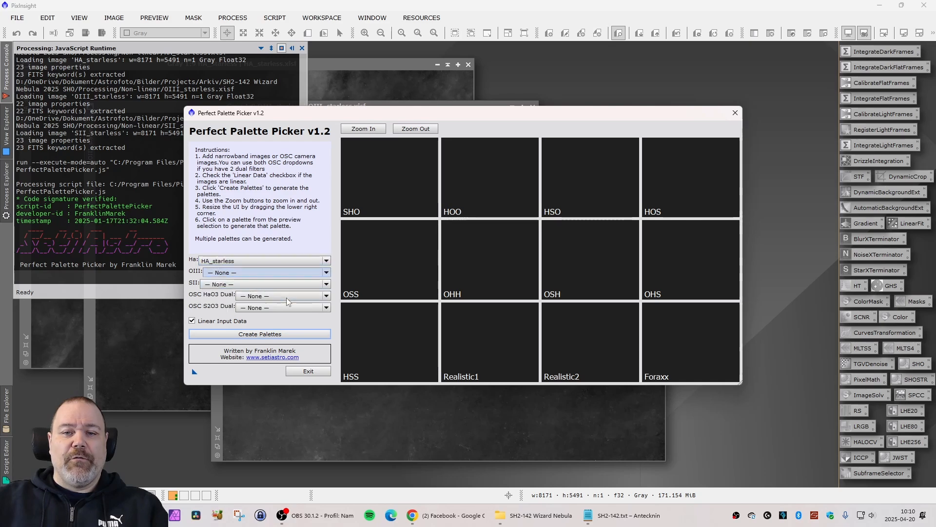
{"action": "left_click", "coordinate": [286, 298]}
{"action": "left_click", "coordinate": [326, 287]}
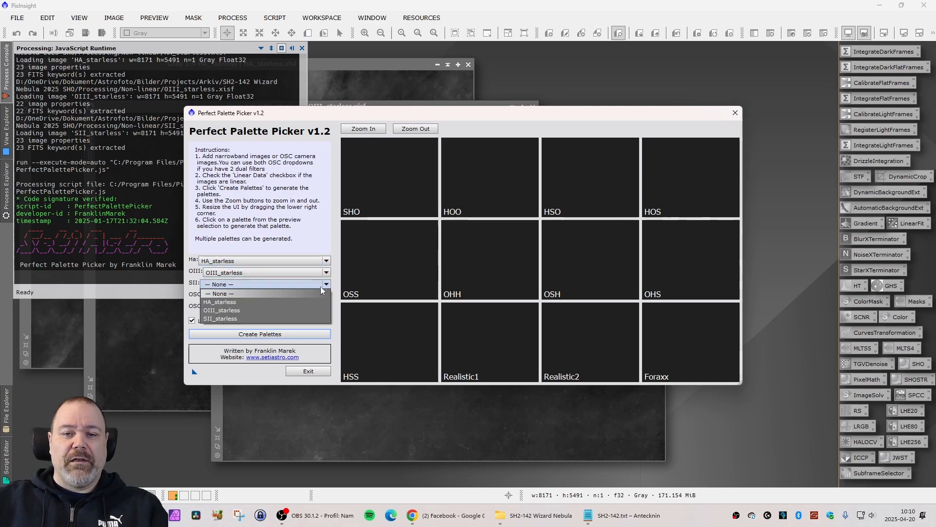
{"action": "left_click", "coordinate": [280, 318]}
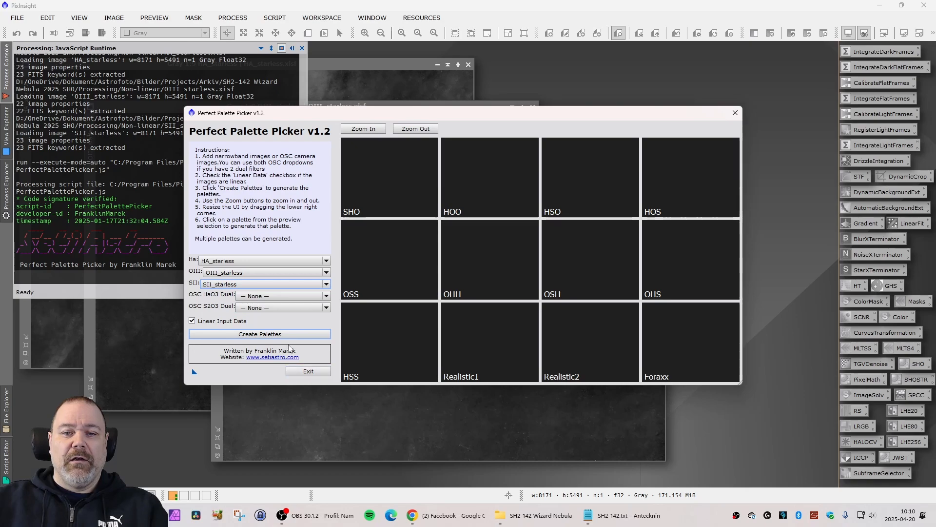
Create the palette previews, review the twelve combinations zoomed out, and close the script without generating a palette.
{"action": "left_click", "coordinate": [295, 334]}
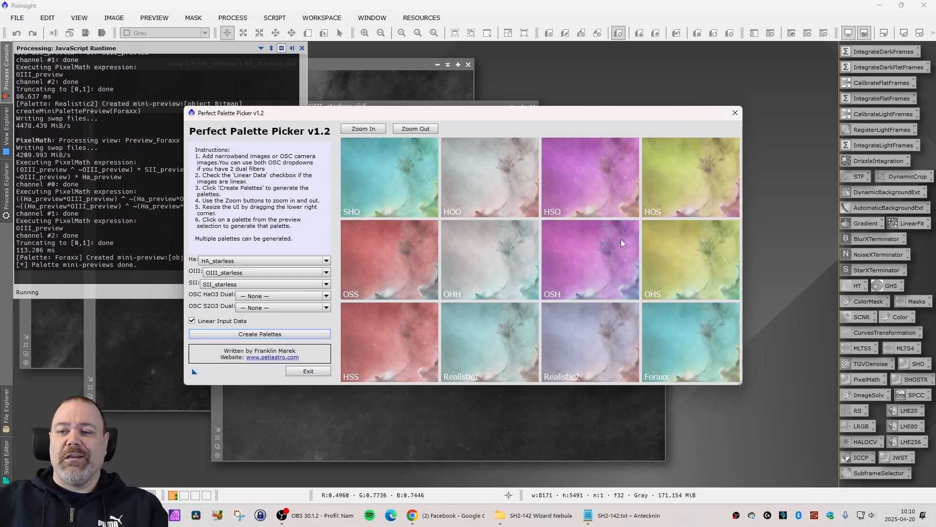
{"action": "left_click", "coordinate": [416, 129]}
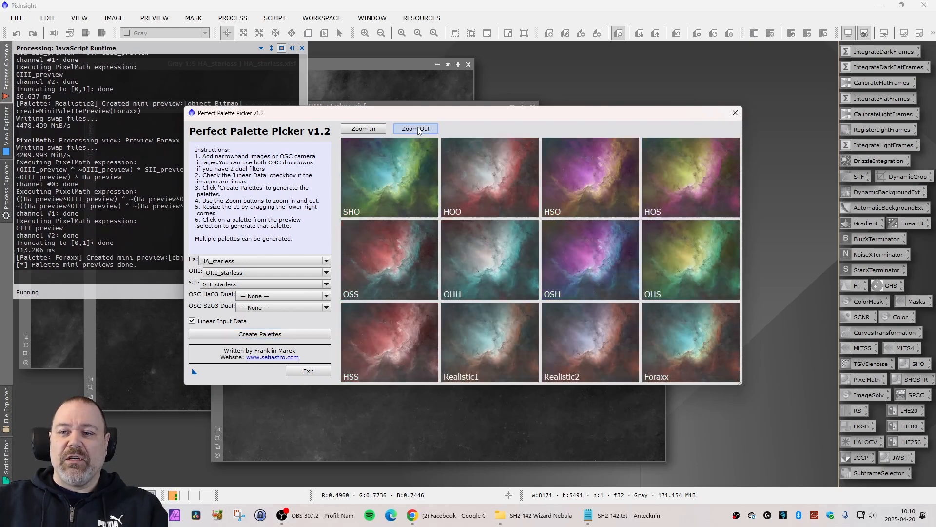
{"action": "left_click_drag", "start_coordinate": [434, 116], "coordinate": [415, 116]}
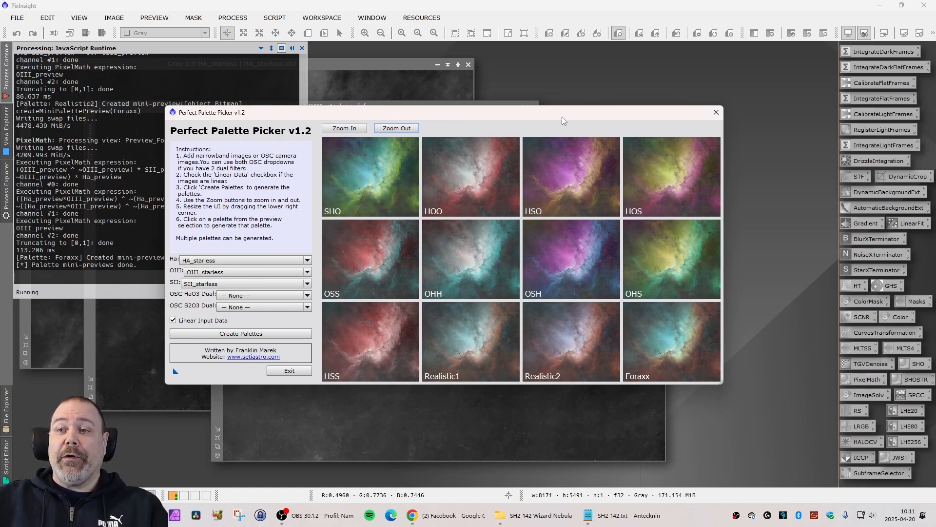
{"action": "left_click_drag", "start_coordinate": [554, 112], "coordinate": [539, 126]}
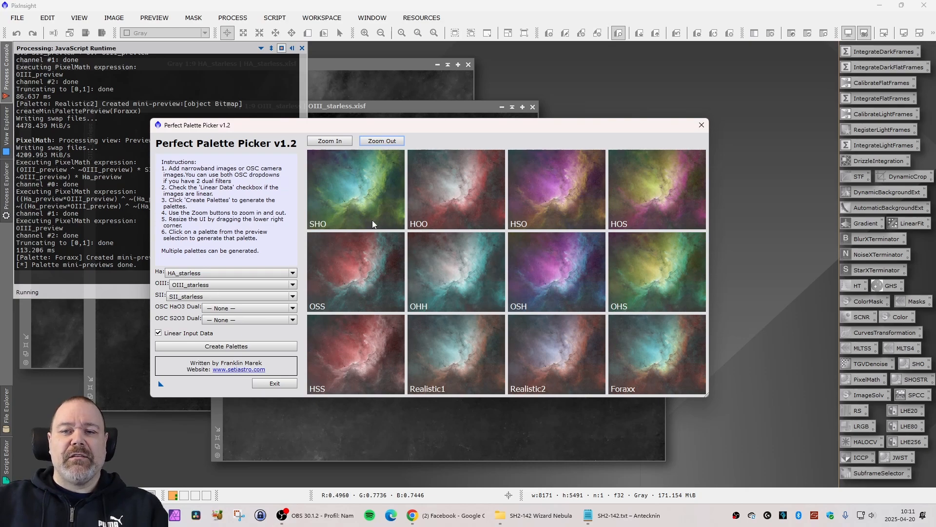
{"action": "left_click", "coordinate": [701, 126]}
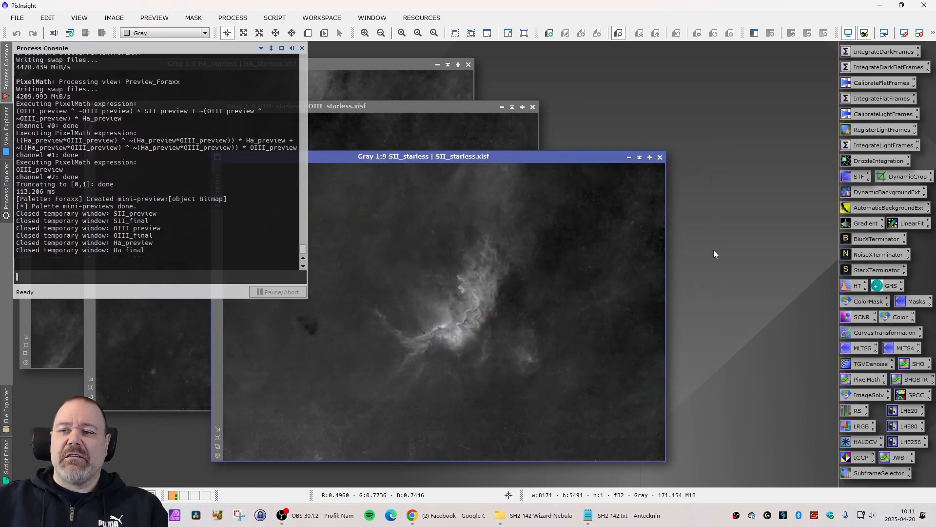
Reopen the saved SHO PixelMath process, check its R, G and B expressions, apply it, and place the new RGB image over the starless images.
{"action": "double_click", "coordinate": [909, 368]}
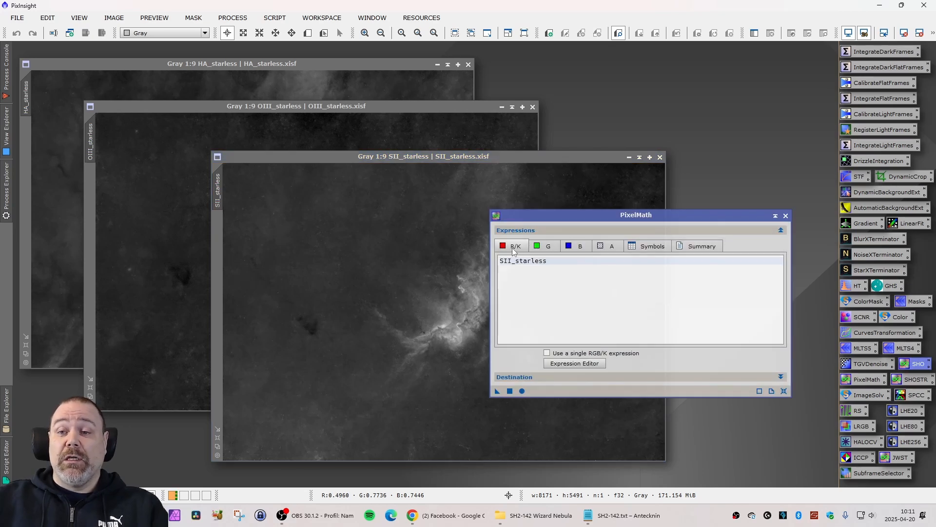
{"action": "left_click", "coordinate": [546, 249]}
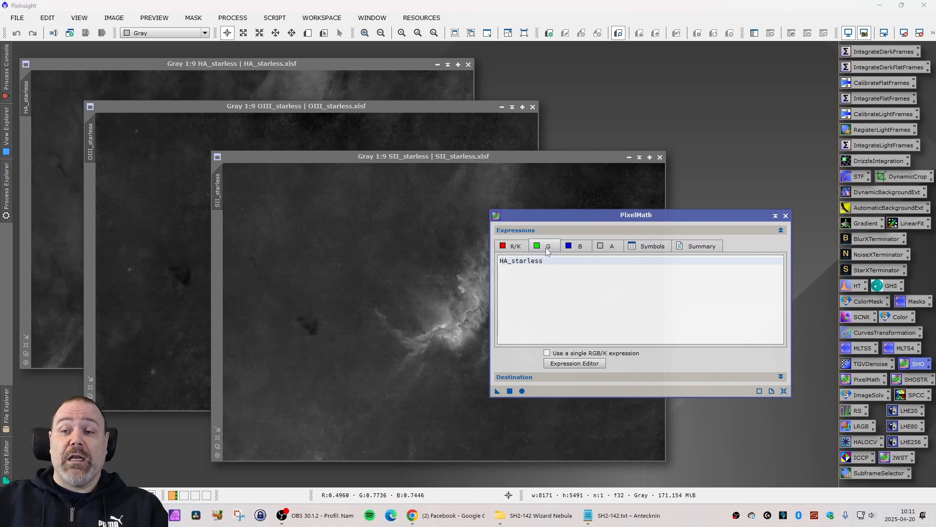
{"action": "left_click", "coordinate": [585, 248]}
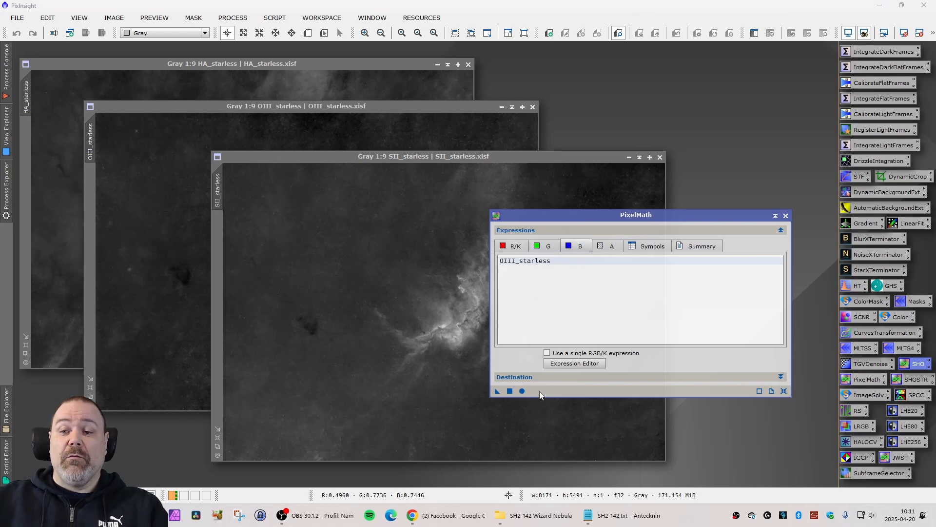
{"action": "left_click", "coordinate": [510, 391]}
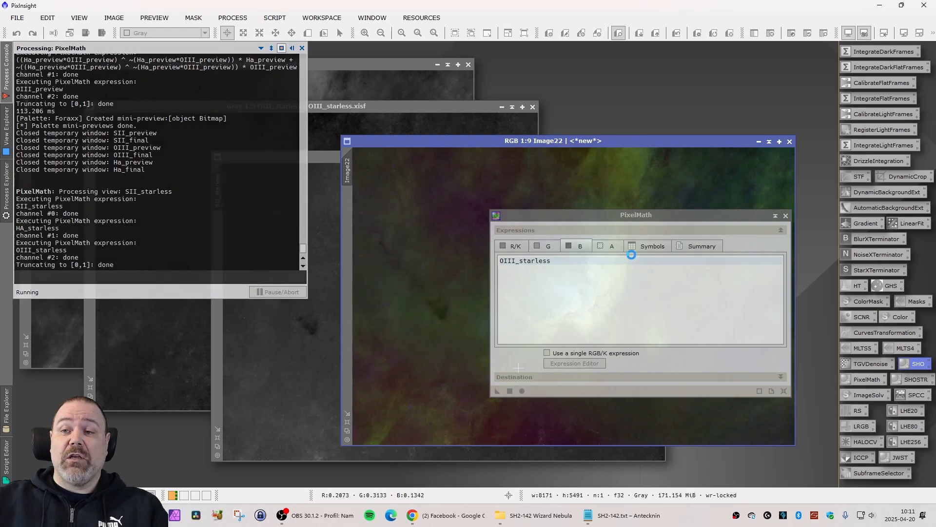
{"action": "left_click_drag", "start_coordinate": [589, 142], "coordinate": [384, 131]}
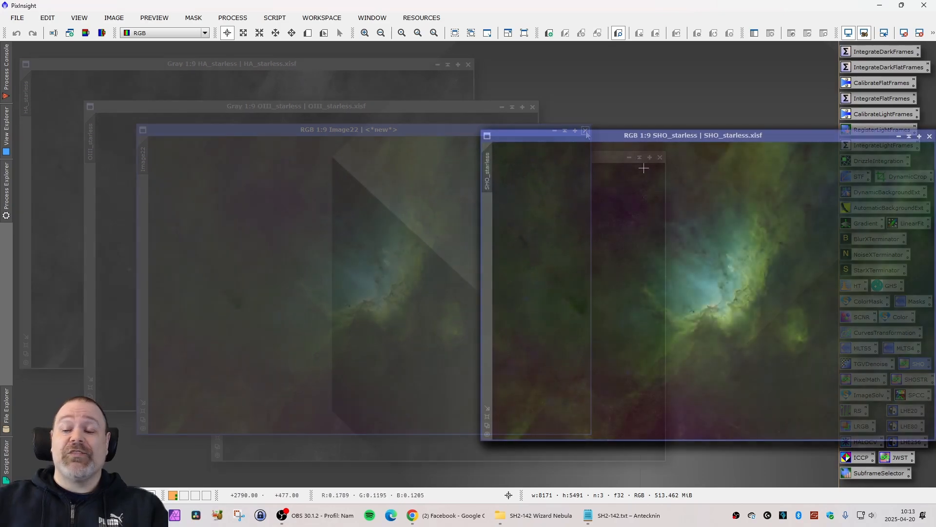
Arrange SHO_starless beside SHO_starless_scnr and compare the SHO image before and after green removal.
{"action": "left_click_drag", "start_coordinate": [687, 138], "coordinate": [231, 138]}
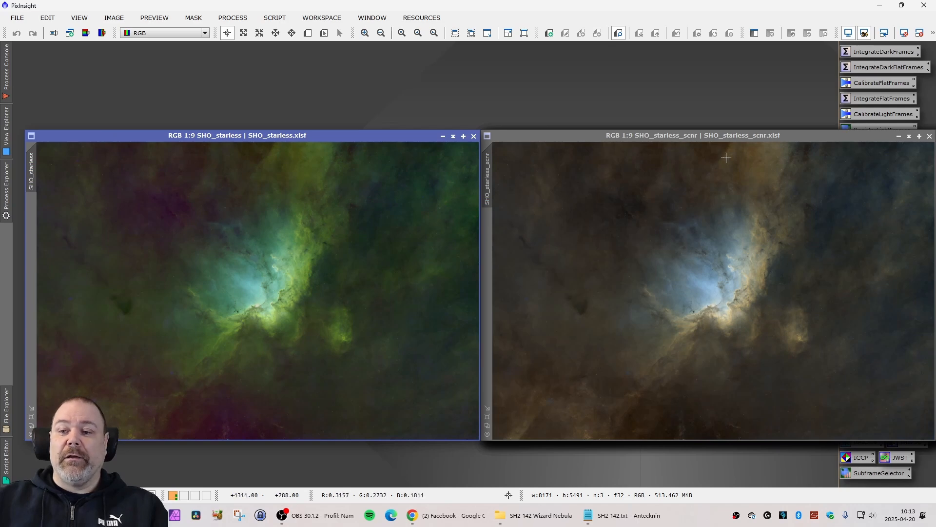
{"action": "left_click_drag", "start_coordinate": [768, 145], "coordinate": [312, 144]}
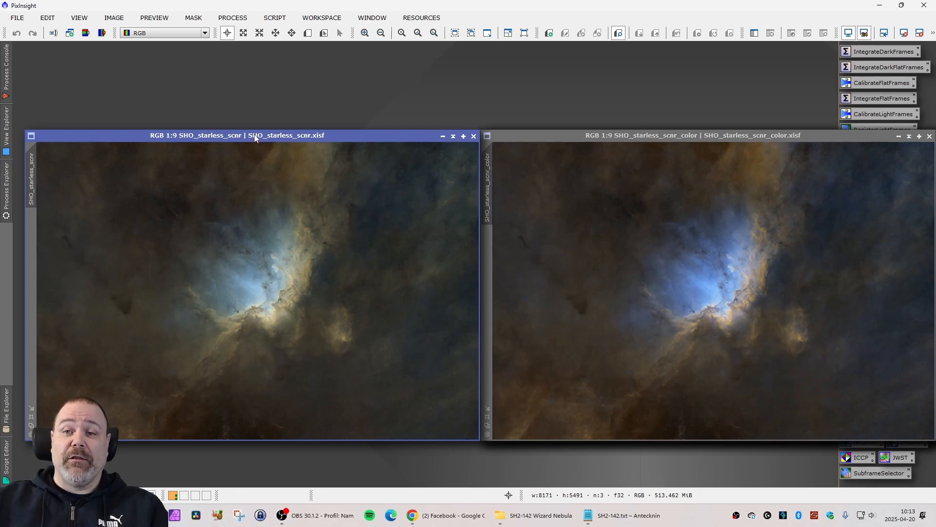
{"action": "left_click_drag", "start_coordinate": [255, 139], "coordinate": [711, 136]}
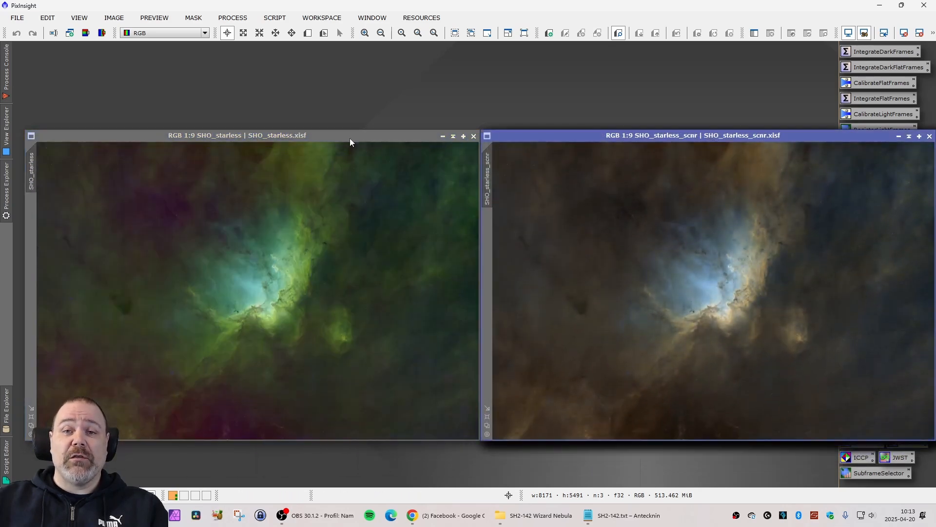
{"action": "mouse_move", "coordinate": [279, 138]}
{"action": "left_mouse_down"}
{"action": "mouse_move", "coordinate": [256, 138]}
{"action": "mouse_move", "coordinate": [278, 137]}
{"action": "left_mouse_up"}
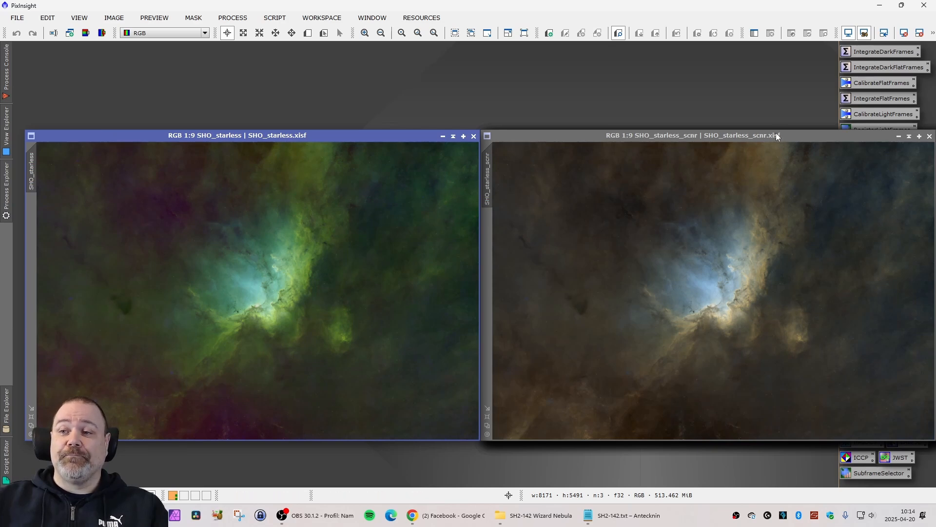
Compare SHO_starless_scnr with SHO_starless_scnr_color, and the colour version with SHO_starless_scnr_color_sharp, side by side.
{"action": "left_click_drag", "start_coordinate": [778, 137], "coordinate": [323, 136]}
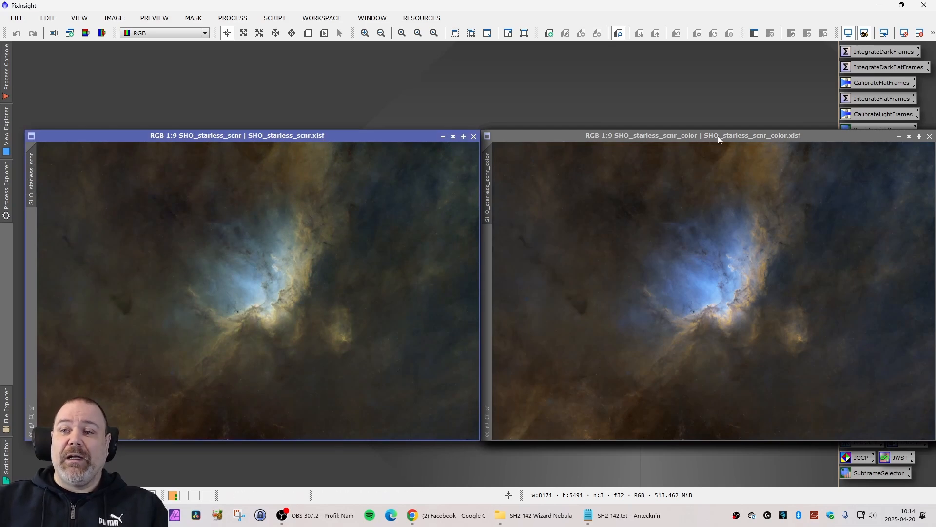
{"action": "left_click_drag", "start_coordinate": [733, 135], "coordinate": [279, 136]}
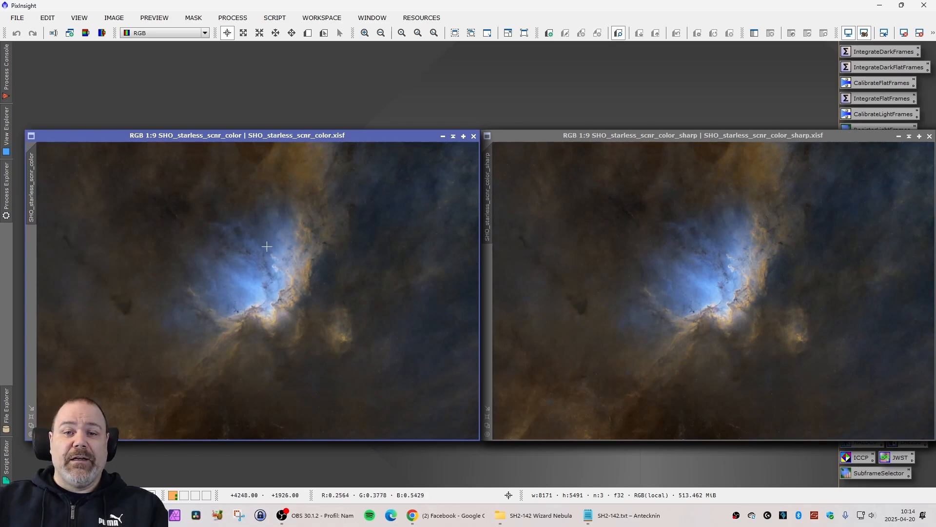
{"action": "left_click_drag", "start_coordinate": [233, 137], "coordinate": [687, 141]}
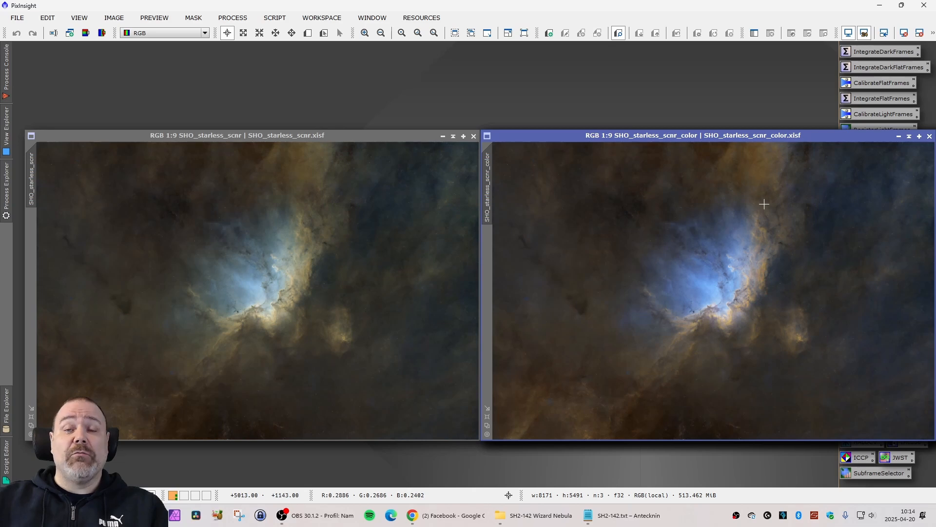
{"action": "left_click_drag", "start_coordinate": [718, 136], "coordinate": [288, 135]}
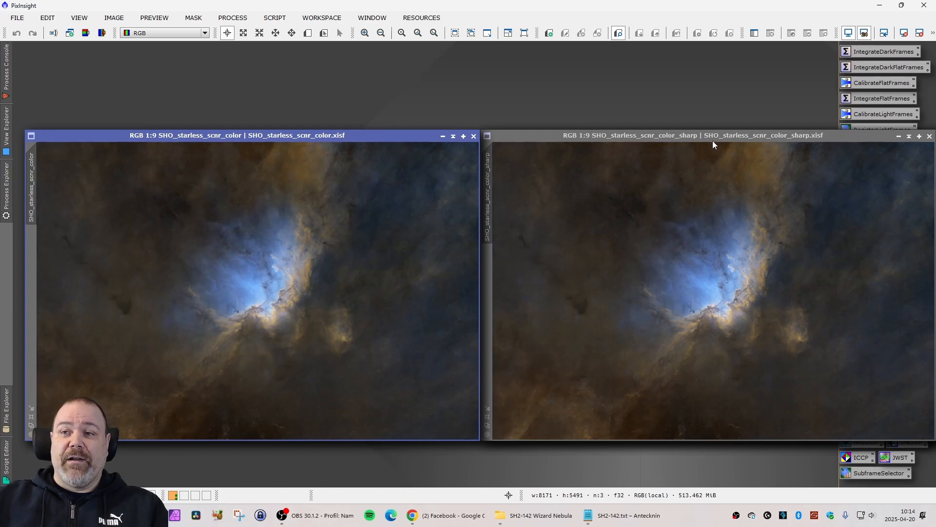
Place SHO_starless_scnr_color_sharp beside the noise-reduced version and compare both at a matching 1:1 view of the nebula's edge.
{"action": "left_click_drag", "start_coordinate": [709, 137], "coordinate": [257, 136]}
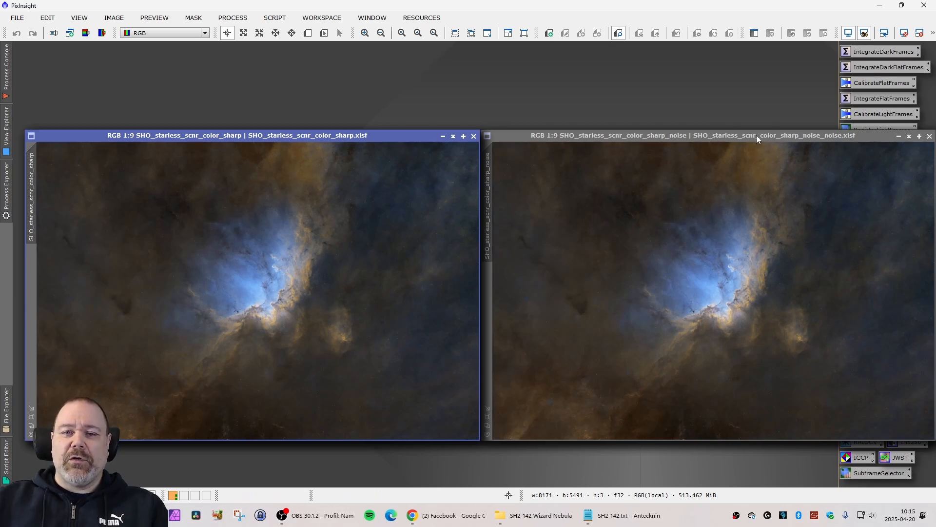
{"action": "left_click", "coordinate": [755, 164]}
{"action": "scroll", "coordinate": [751, 278], "scroll_direction": "up", "scroll_amount": 7}
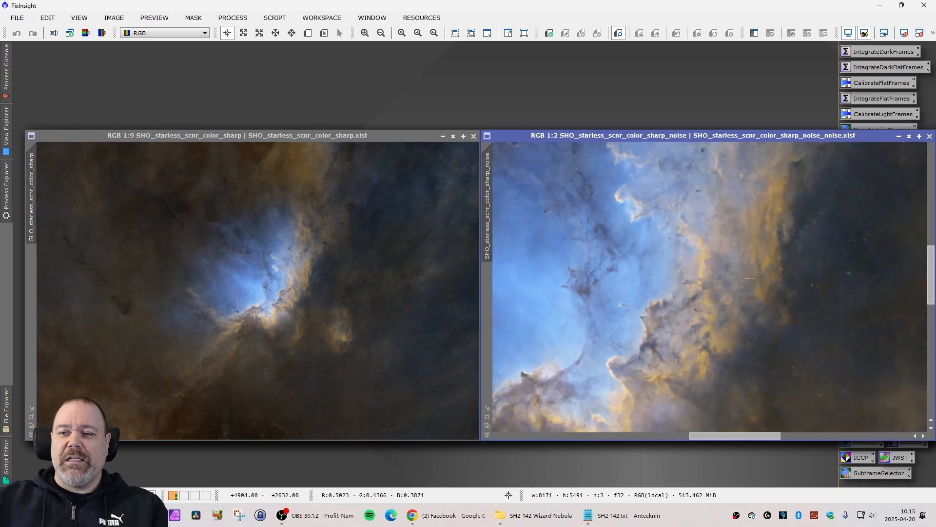
{"action": "scroll", "coordinate": [725, 273], "scroll_direction": "up", "scroll_amount": 1}
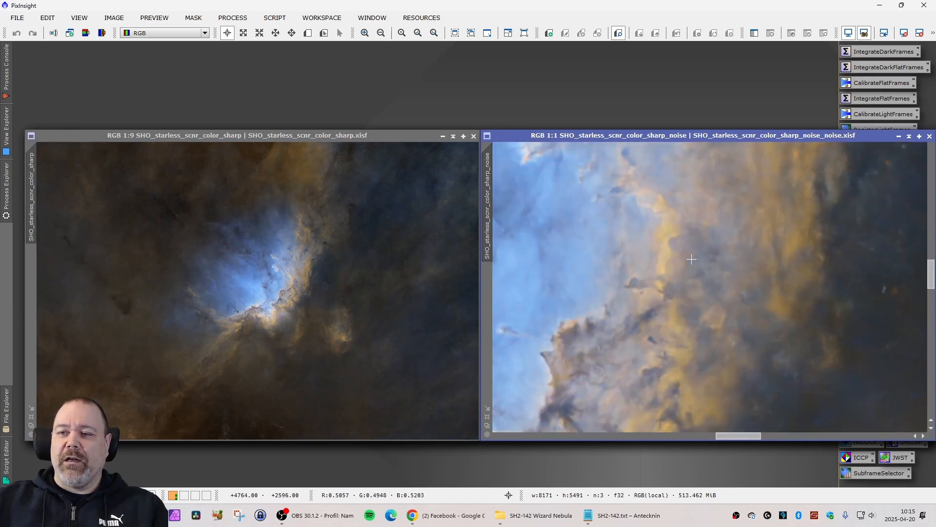
{"action": "left_click_drag", "start_coordinate": [488, 194], "coordinate": [32, 200]}
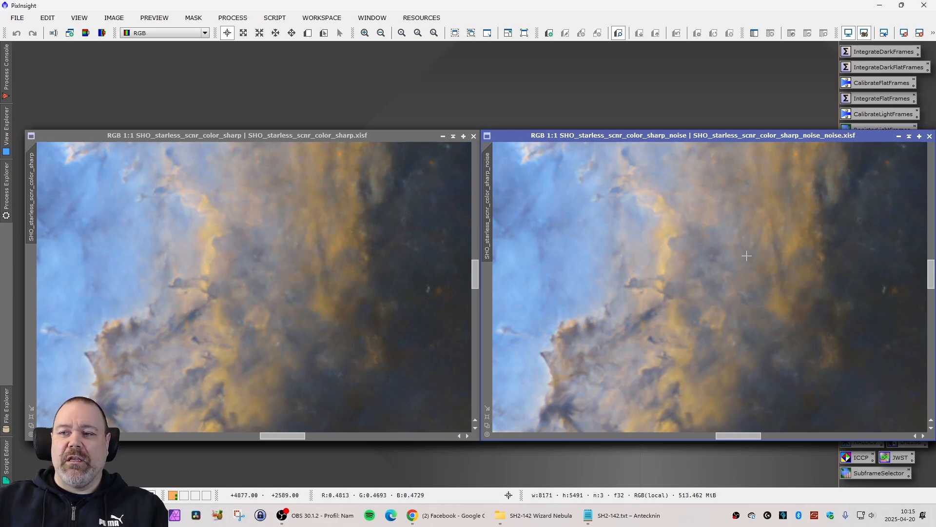
Compare background noise in the sharpened and noise-reduced images at a matching 6:1 view, and return both to 1:9.
{"action": "scroll", "coordinate": [408, 217], "scroll_direction": "up", "scroll_amount": 5}
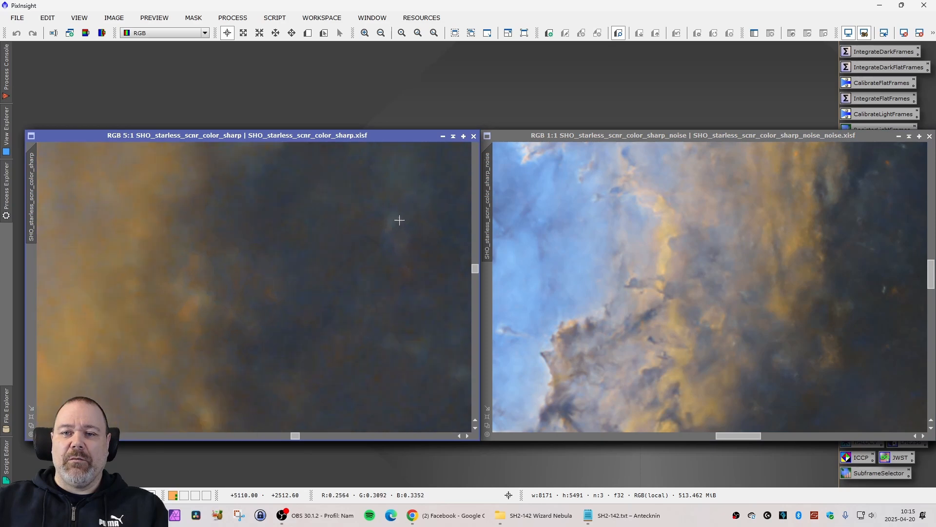
{"action": "left_click_drag", "start_coordinate": [38, 175], "coordinate": [487, 197]}
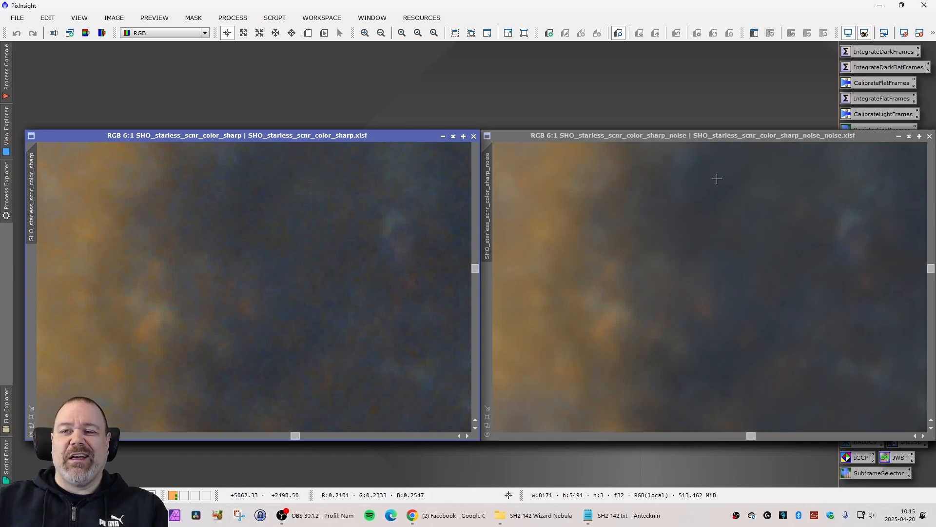
{"action": "scroll", "coordinate": [599, 185], "scroll_direction": "down", "scroll_amount": 14}
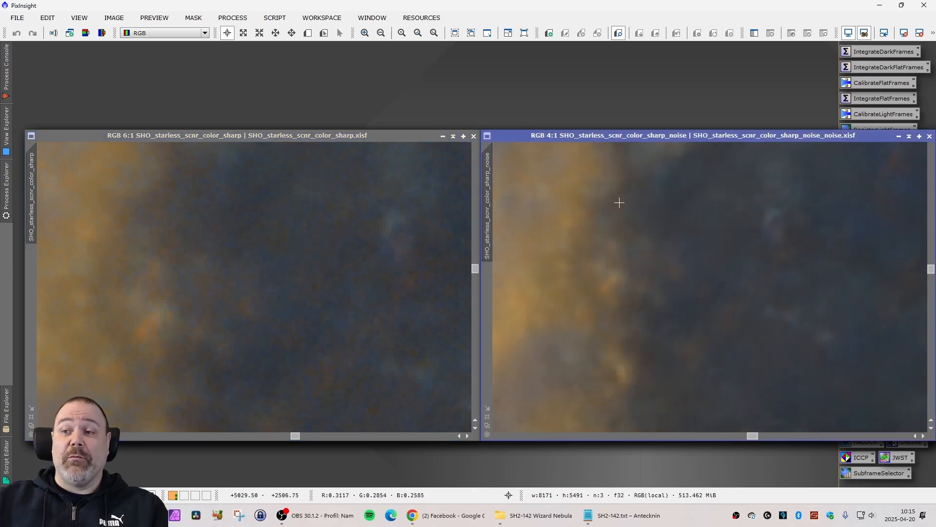
{"action": "scroll", "coordinate": [357, 240], "scroll_direction": "down", "scroll_amount": 12}
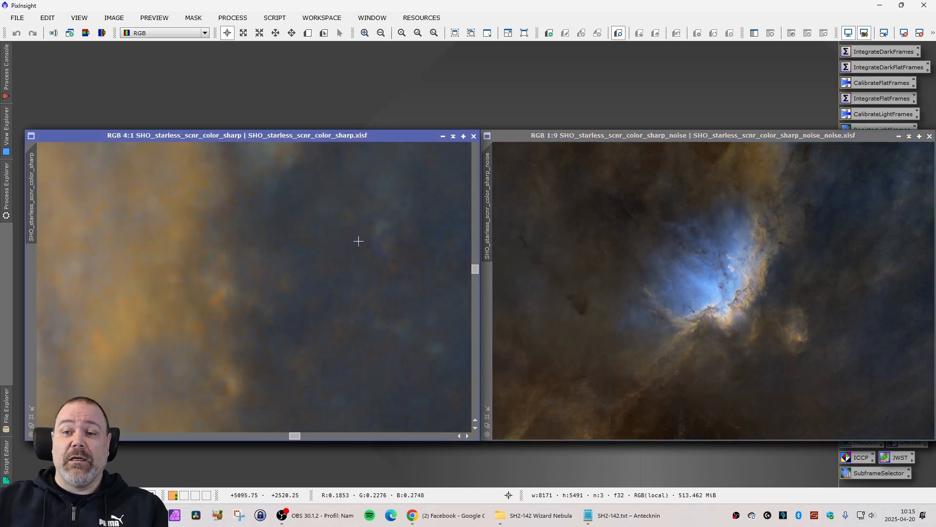
{"action": "scroll", "coordinate": [374, 248], "scroll_direction": "down", "scroll_amount": 2}
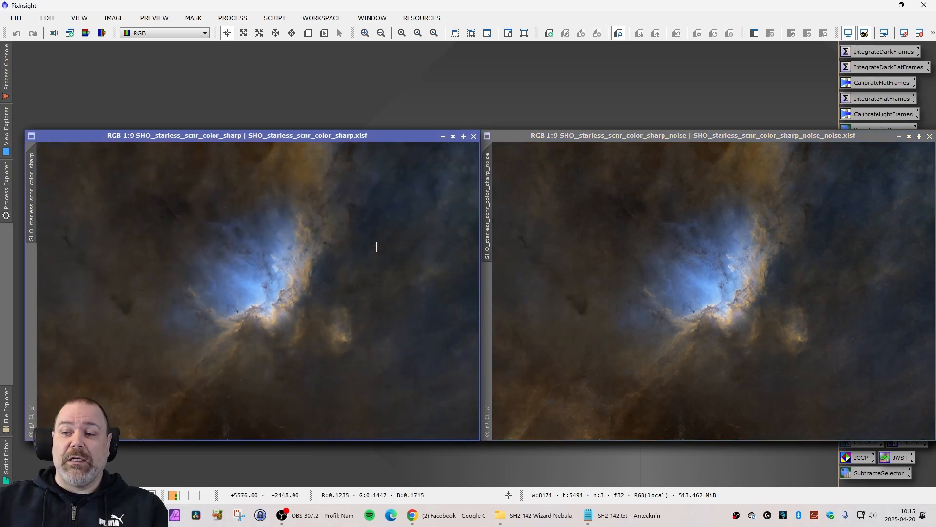
Place SHO_starless_scnr_color_sharp_noise beside its _slum version and compare both at a matching 1:3 view of the nebula's edge.
{"action": "left_click_drag", "start_coordinate": [718, 139], "coordinate": [261, 138]}
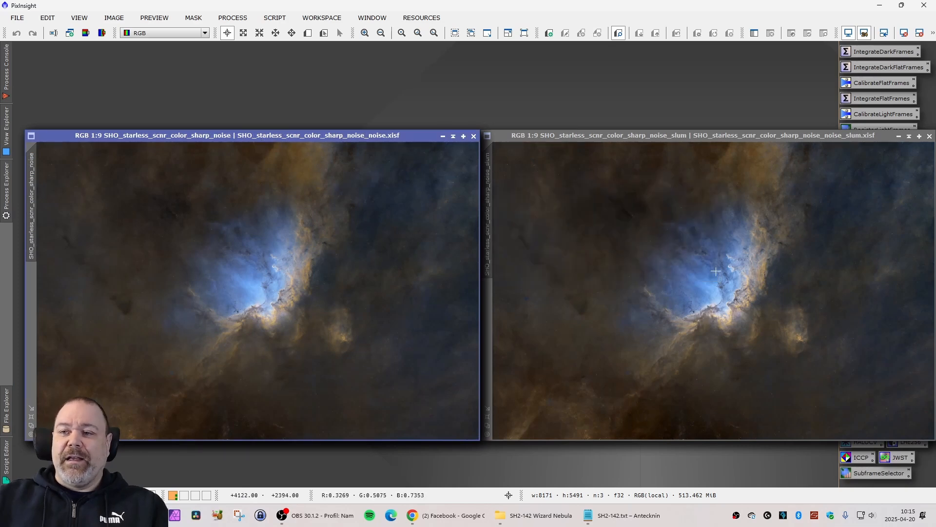
{"action": "mouse_move", "coordinate": [765, 134]}
{"action": "left_mouse_down"}
{"action": "mouse_move", "coordinate": [766, 152]}
{"action": "mouse_move", "coordinate": [765, 135]}
{"action": "left_mouse_up"}
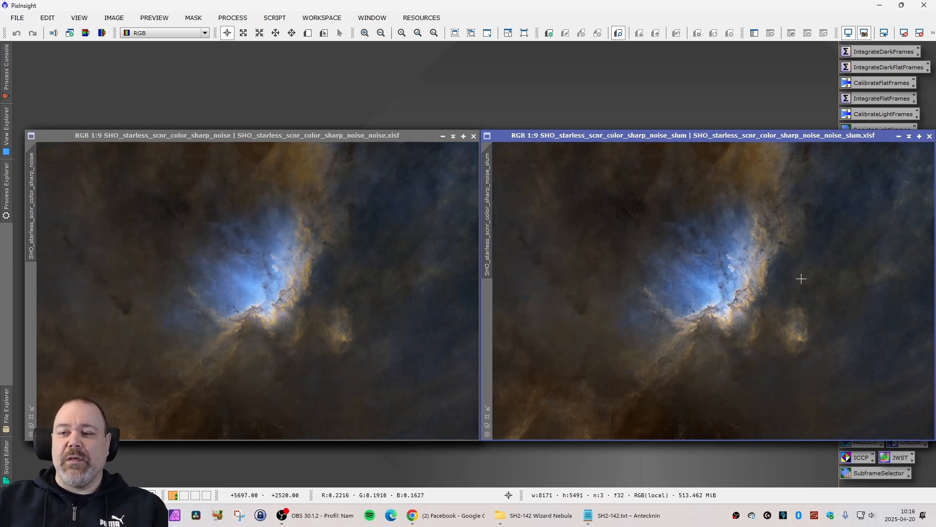
{"action": "scroll", "coordinate": [802, 279], "scroll_direction": "up", "scroll_amount": 7}
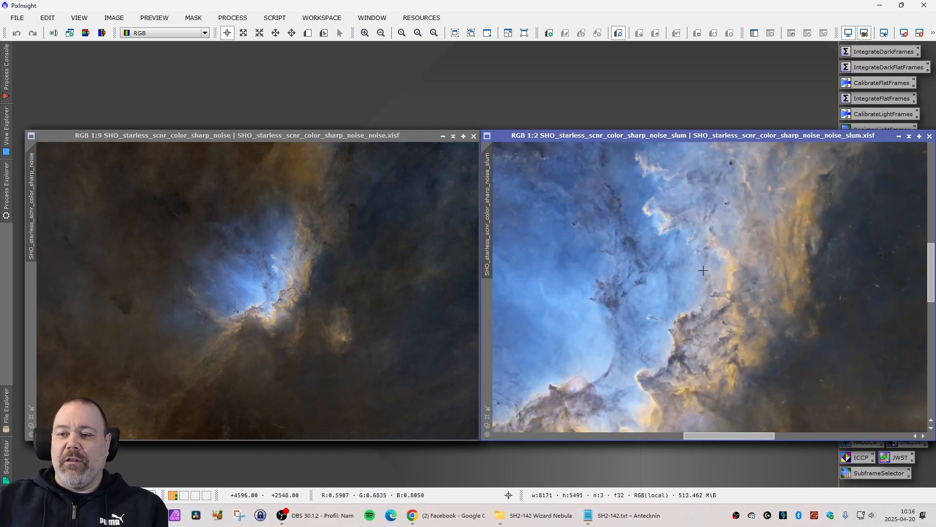
{"action": "scroll", "coordinate": [703, 270], "scroll_direction": "down", "scroll_amount": 1}
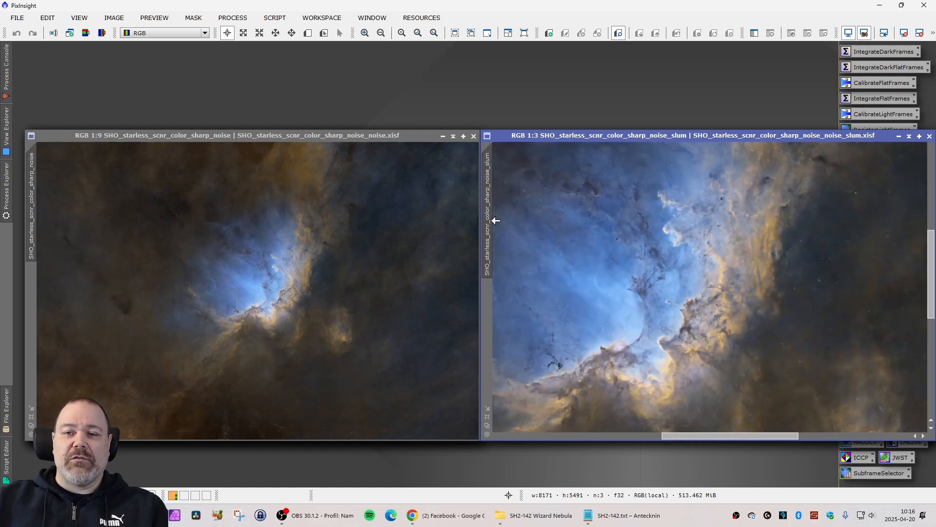
{"action": "left_click_drag", "start_coordinate": [496, 221], "coordinate": [42, 241]}
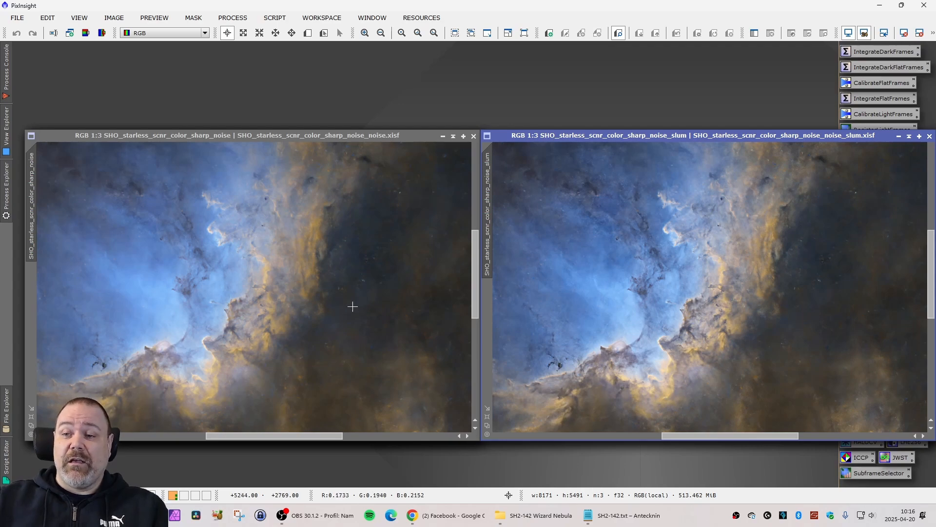
Compare the _noise and _noise_slum images at a matching 1:2 view, and return both to 1:9.
{"action": "scroll", "coordinate": [723, 321], "scroll_direction": "up", "scroll_amount": 1}
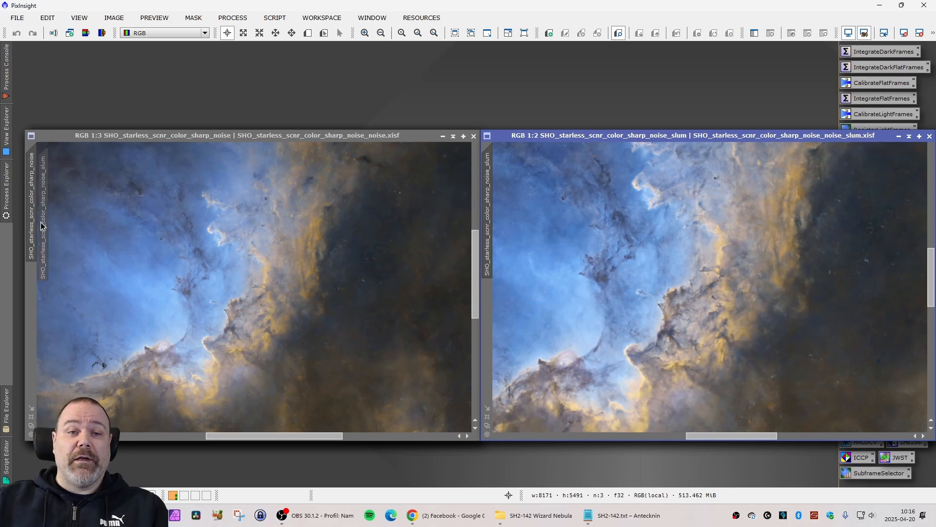
{"action": "scroll", "coordinate": [116, 268], "scroll_direction": "up", "scroll_amount": 1}
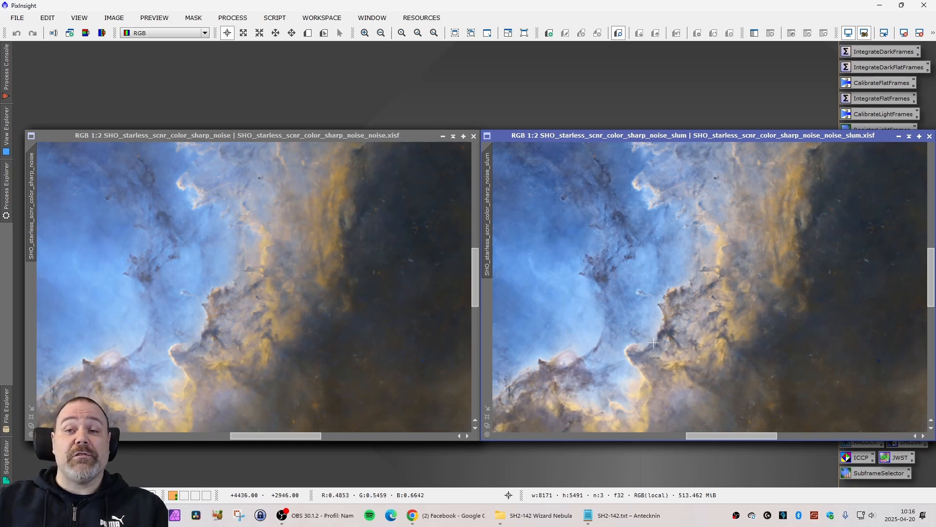
{"action": "scroll", "coordinate": [650, 307], "scroll_direction": "down", "scroll_amount": 3}
{"action": "scroll", "coordinate": [650, 307], "scroll_direction": "down", "scroll_amount": 4}
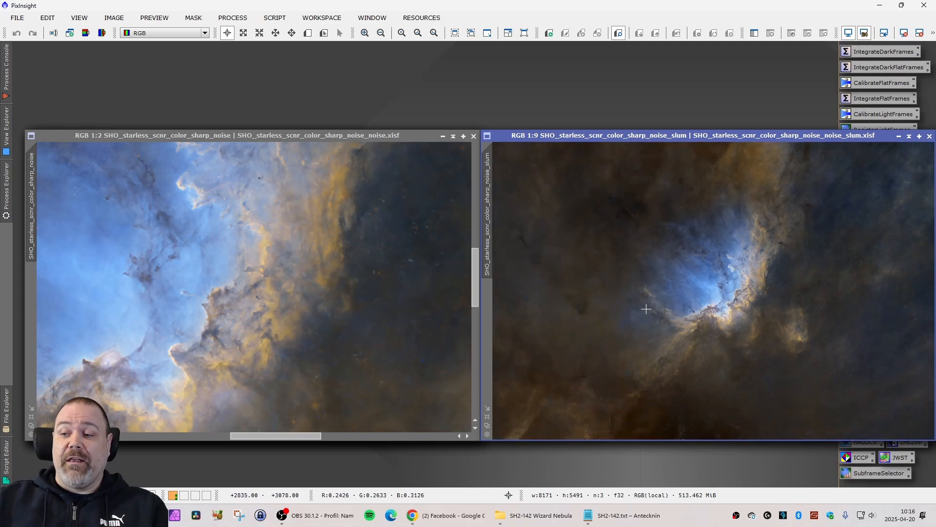
{"action": "scroll", "coordinate": [389, 278], "scroll_direction": "down", "scroll_amount": 5}
{"action": "scroll", "coordinate": [389, 278], "scroll_direction": "down", "scroll_amount": 2}
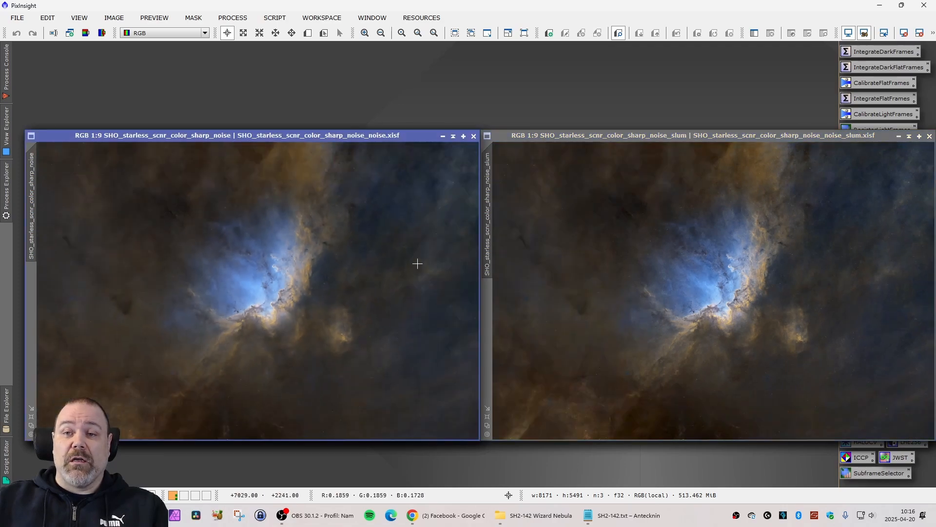
Place the _noise_slum image beside the _slum_dse version, examine the latter's dark structures at up to 1:2, and return it to 1:9.
{"action": "left_click_drag", "start_coordinate": [715, 136], "coordinate": [259, 135]}
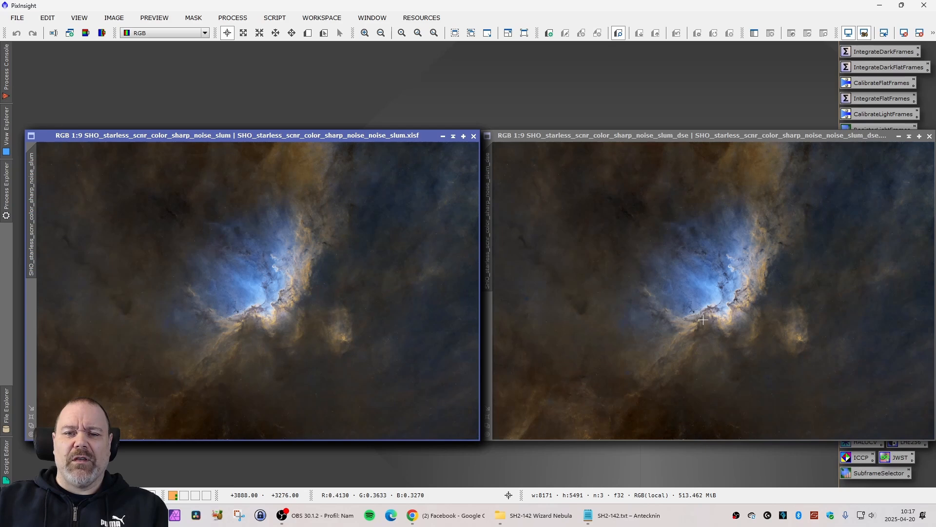
{"action": "scroll", "coordinate": [721, 312], "scroll_direction": "up", "scroll_amount": 3}
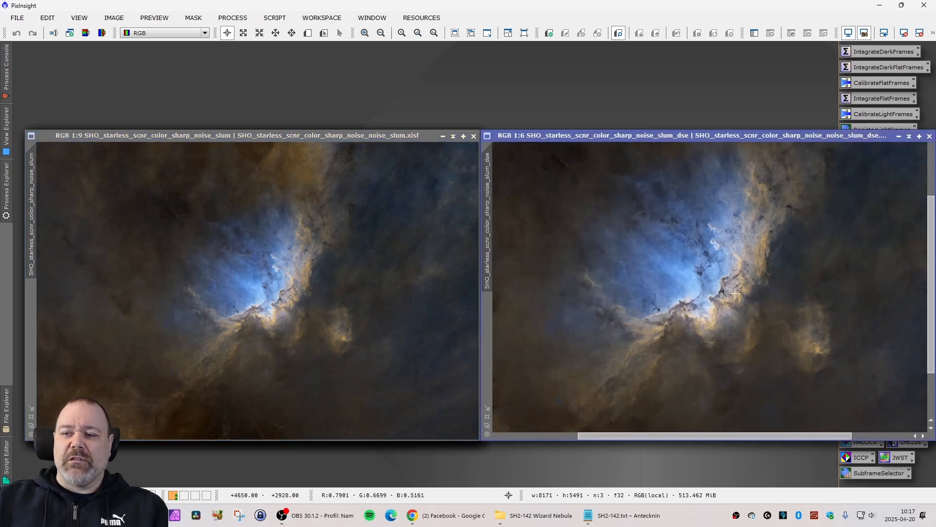
{"action": "scroll", "coordinate": [736, 293], "scroll_direction": "up", "scroll_amount": 4}
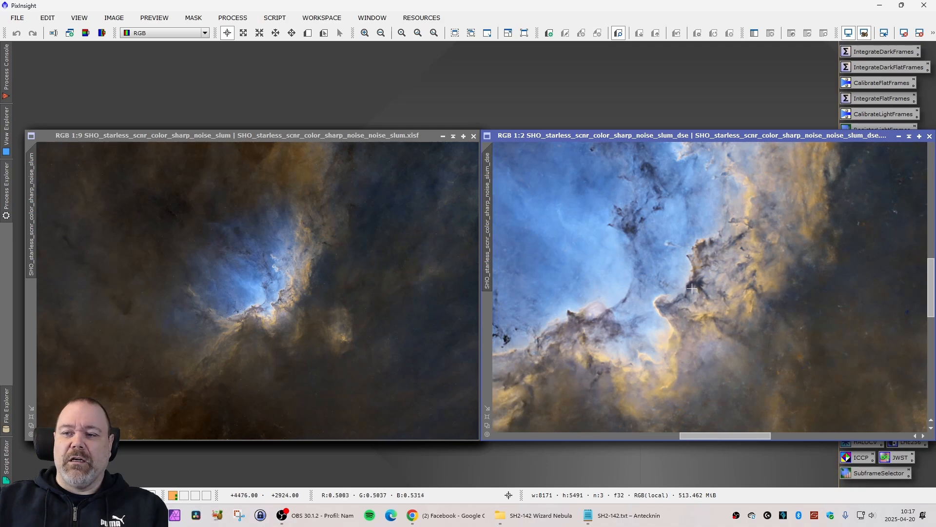
{"action": "scroll", "coordinate": [658, 239], "scroll_direction": "down", "scroll_amount": 2}
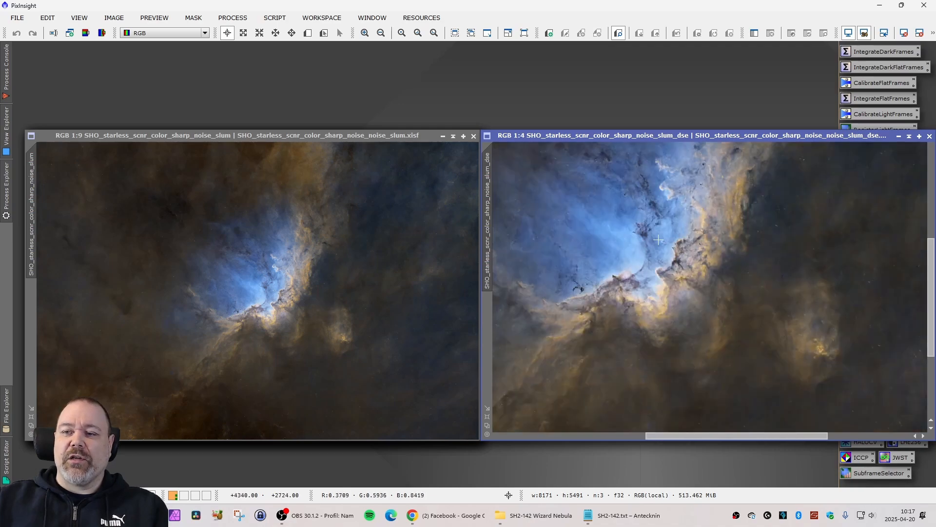
{"action": "scroll", "coordinate": [658, 240], "scroll_direction": "down", "scroll_amount": 5}
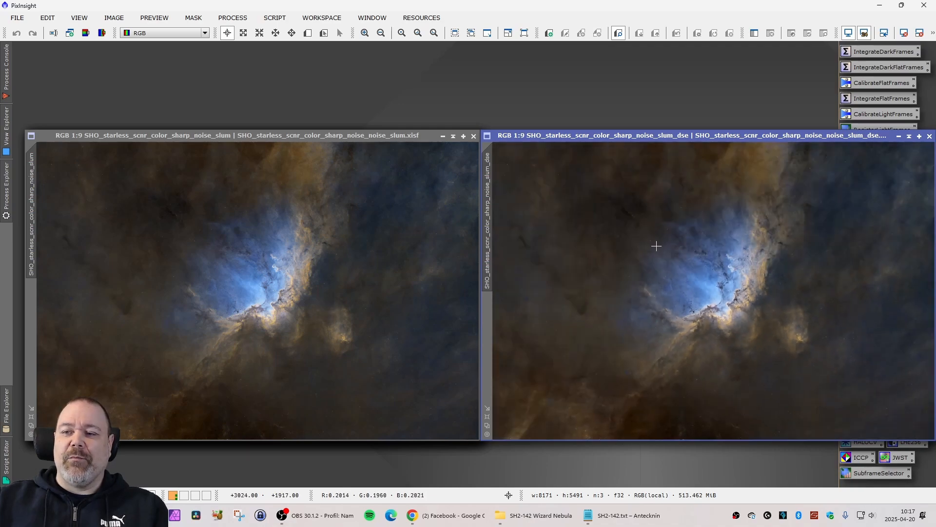
Compare the _slum_dse image with its _dse_color version side by side, and close the earlier processing-stage images.
{"action": "left_click_drag", "start_coordinate": [702, 138], "coordinate": [252, 139]}
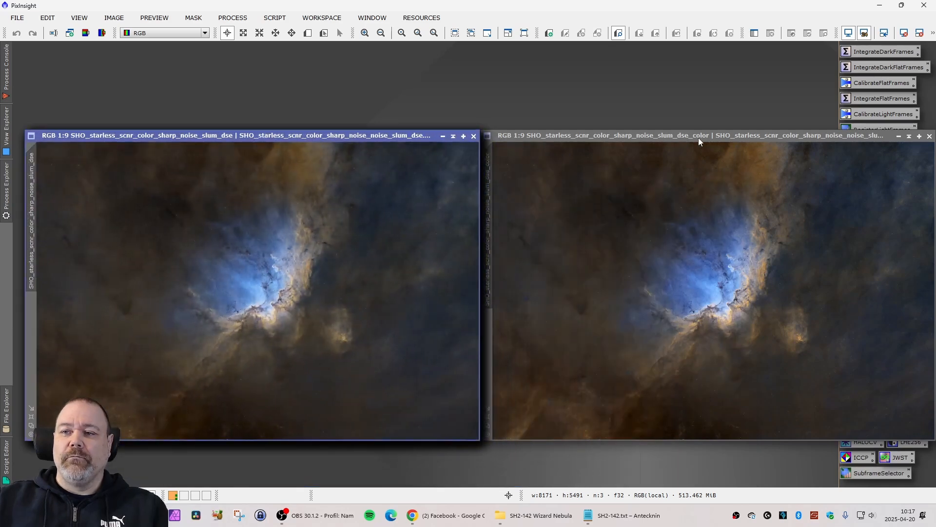
{"action": "left_click", "coordinate": [698, 176]}
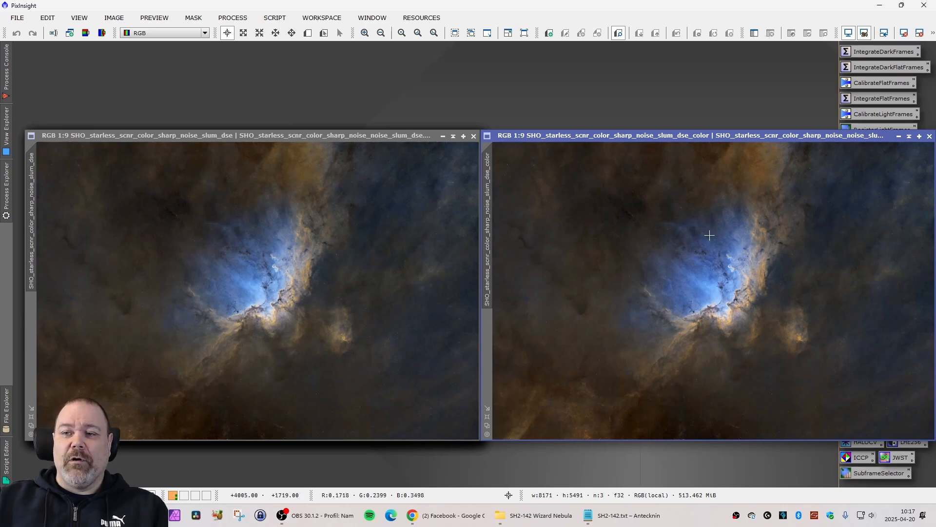
{"action": "mouse_move", "coordinate": [723, 136]}
{"action": "left_mouse_down"}
{"action": "mouse_move", "coordinate": [727, 179]}
{"action": "mouse_move", "coordinate": [417, 205]}
{"action": "mouse_move", "coordinate": [267, 144]}
{"action": "mouse_move", "coordinate": [541, 158]}
{"action": "mouse_move", "coordinate": [731, 138]}
{"action": "left_mouse_up"}
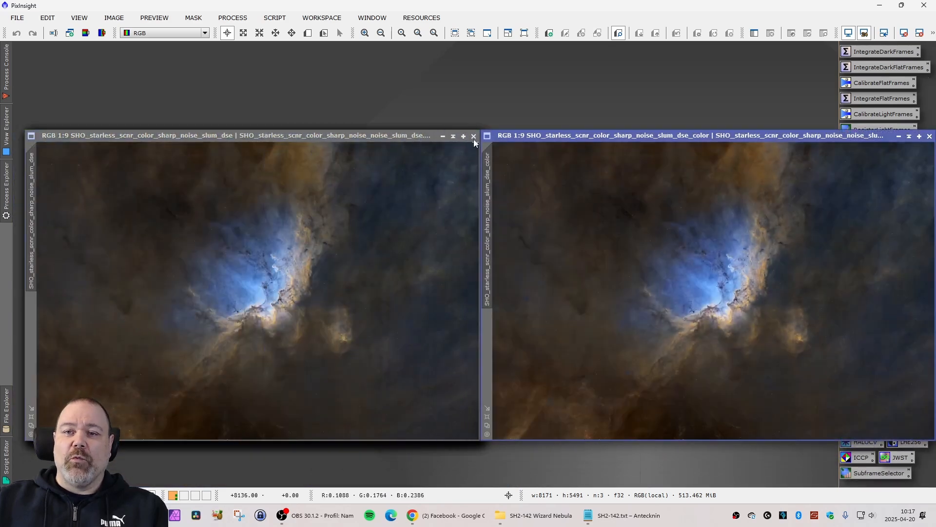
{"action": "left_click", "coordinate": [473, 137]}
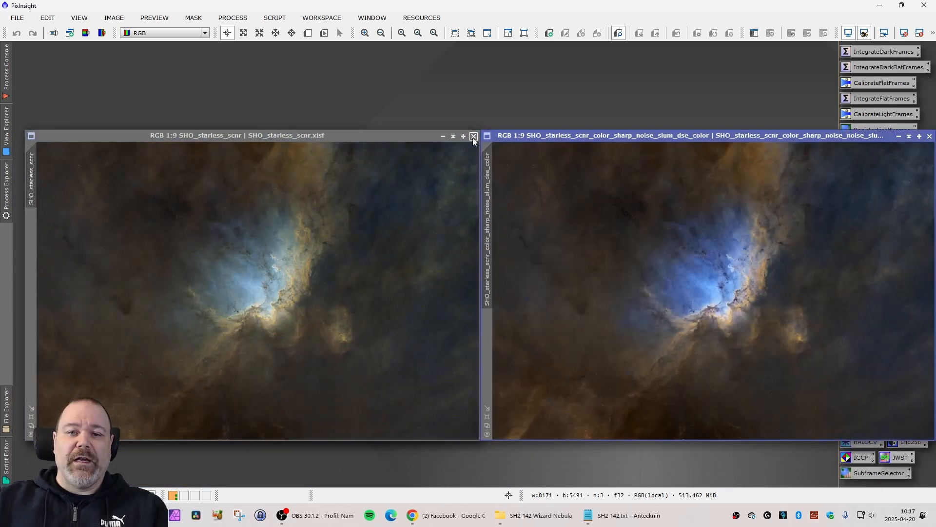
{"action": "left_click", "coordinate": [474, 137]}
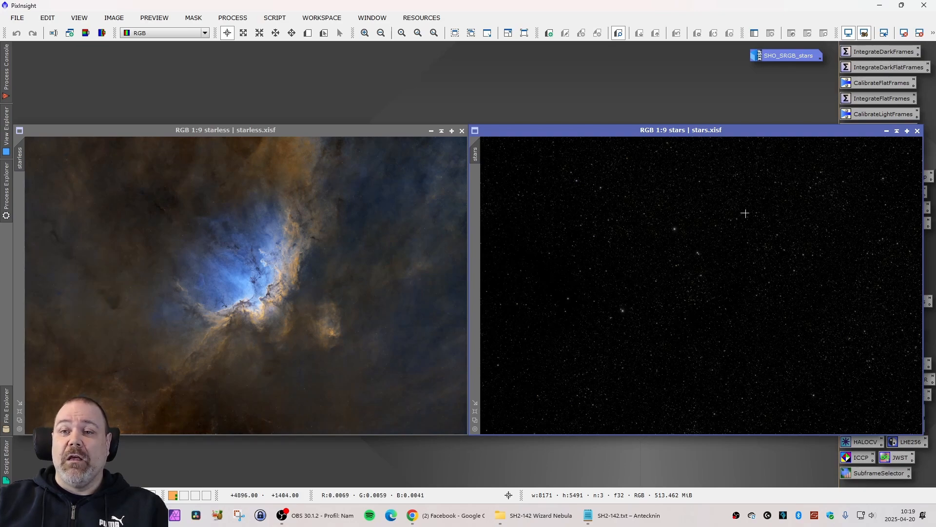
Restore the minimized SHO_SRGB_stars image and enlarge it to 1:7 to view the combined result.
{"action": "double_click", "coordinate": [786, 56]}
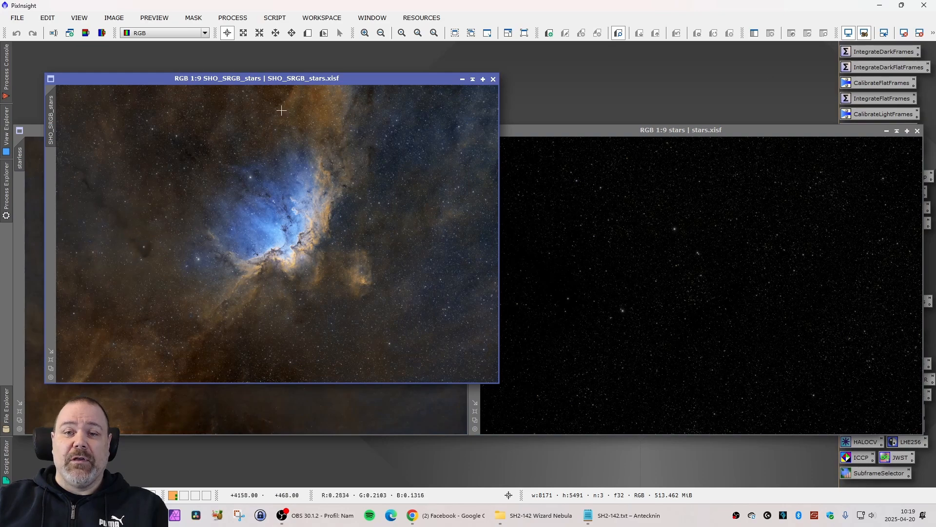
{"action": "left_click", "coordinate": [53, 362]}
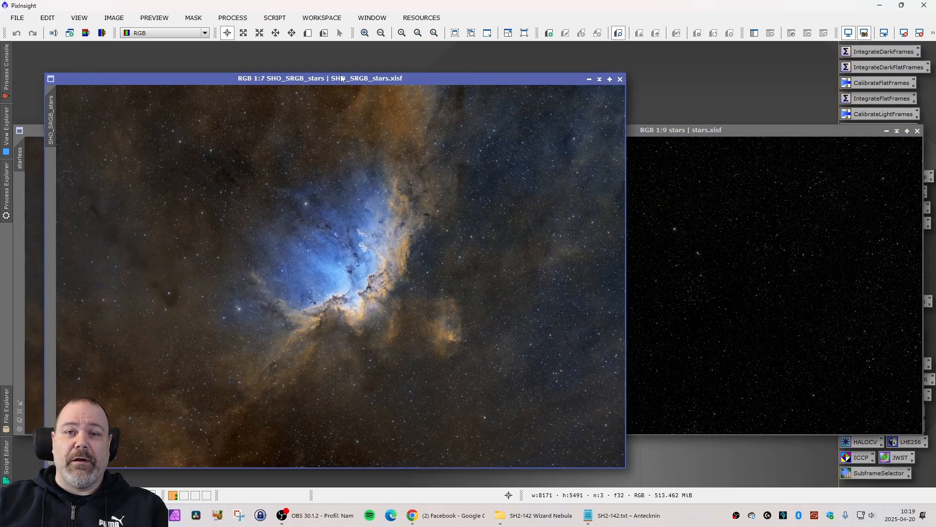
{"action": "left_click_drag", "start_coordinate": [338, 76], "coordinate": [404, 66]}
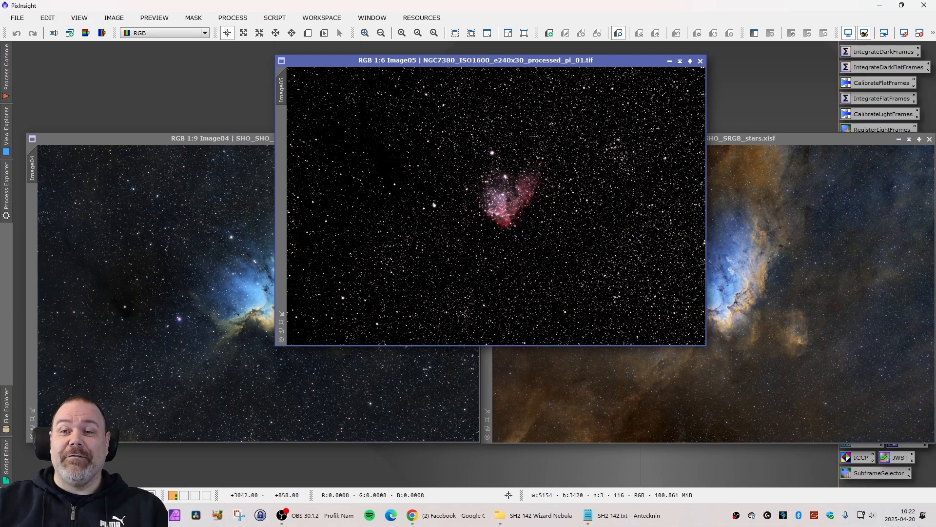
View the older NGC7380 image enlarged to 1:4, and SHO_SHO_stars in front of it at 1:7.
{"action": "left_click", "coordinate": [281, 322]}
{"action": "left_click_drag", "start_coordinate": [480, 68], "coordinate": [403, 65]}
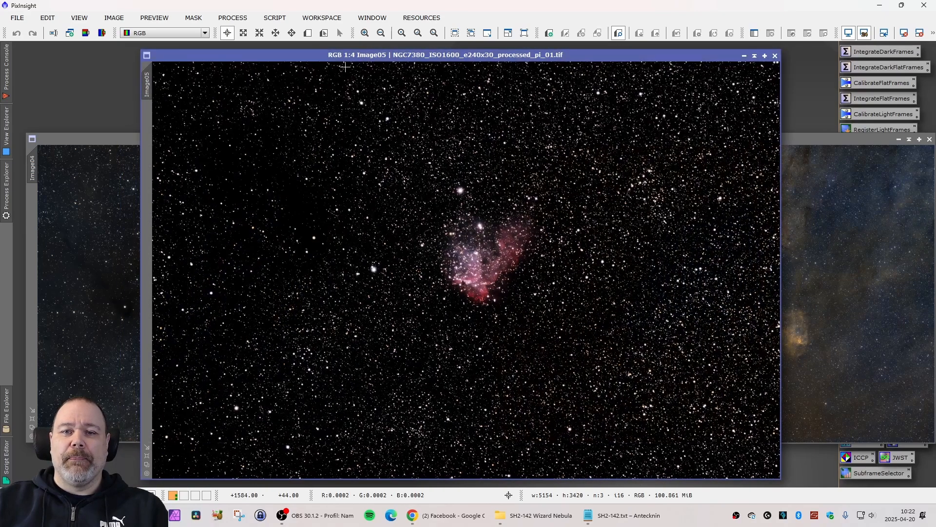
{"action": "left_click", "coordinate": [131, 139]}
{"action": "left_click_drag", "start_coordinate": [130, 138], "coordinate": [258, 110]}
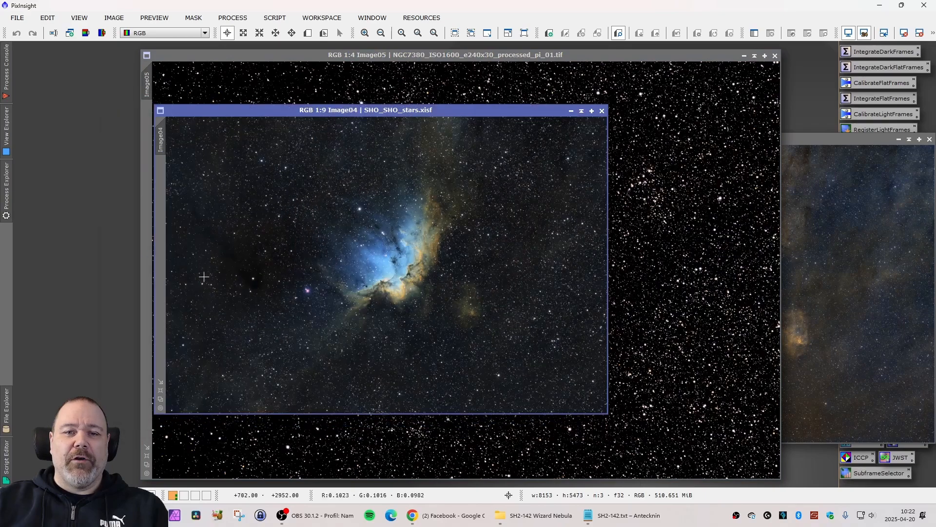
{"action": "left_click", "coordinate": [161, 392]}
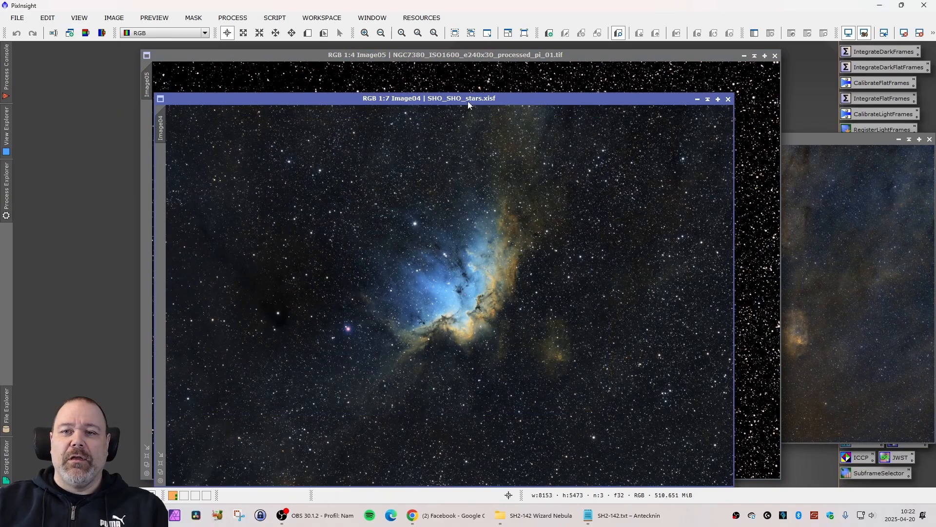
{"action": "left_click_drag", "start_coordinate": [464, 99], "coordinate": [332, 76]}
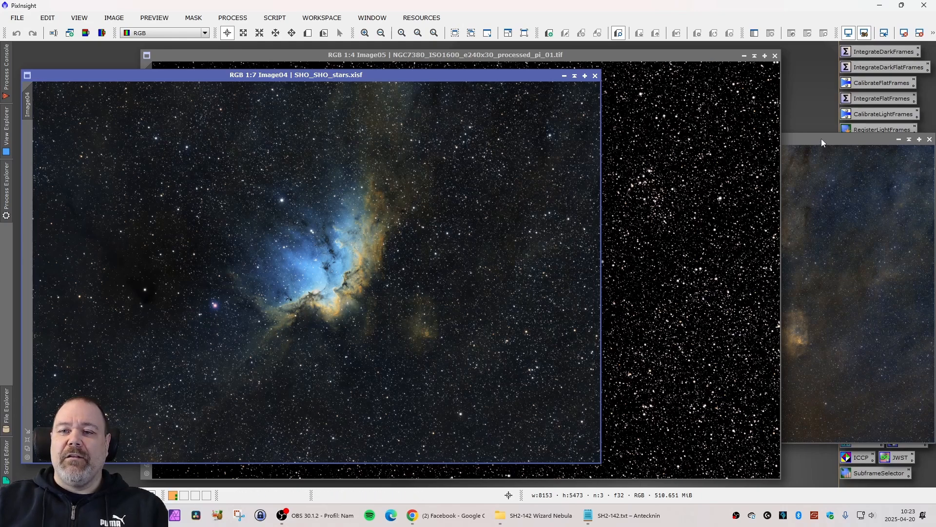
Bring SHO_SRGB_stars over the older images, enlarge it to 1:7, and align it with SHO_SHO_stars for comparison.
{"action": "left_click_drag", "start_coordinate": [823, 139], "coordinate": [375, 128]}
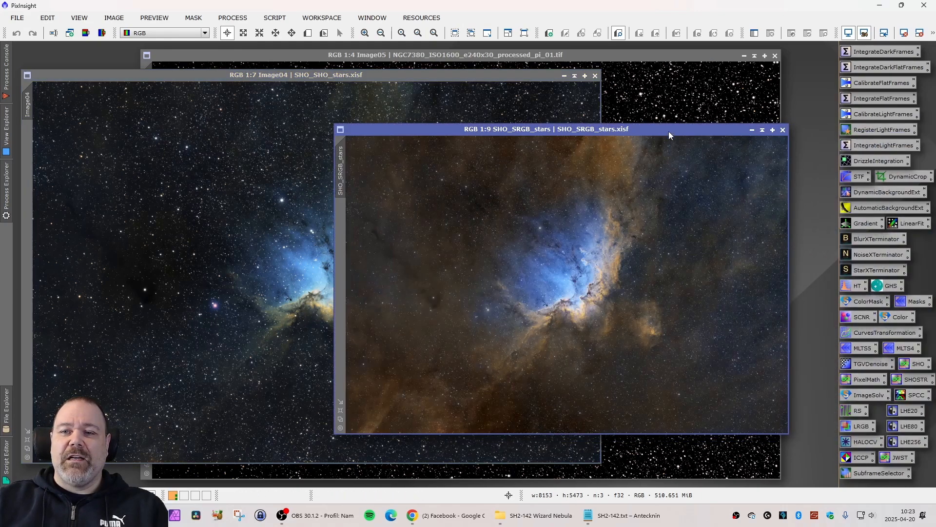
{"action": "left_click", "coordinate": [341, 410]}
{"action": "left_click_drag", "start_coordinate": [589, 92], "coordinate": [567, 66]}
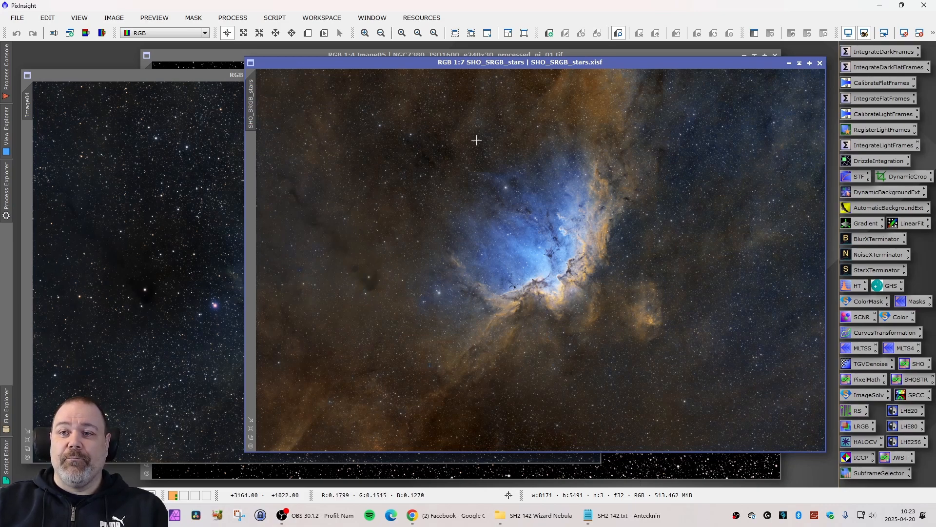
{"action": "left_click_drag", "start_coordinate": [560, 64], "coordinate": [592, 77]}
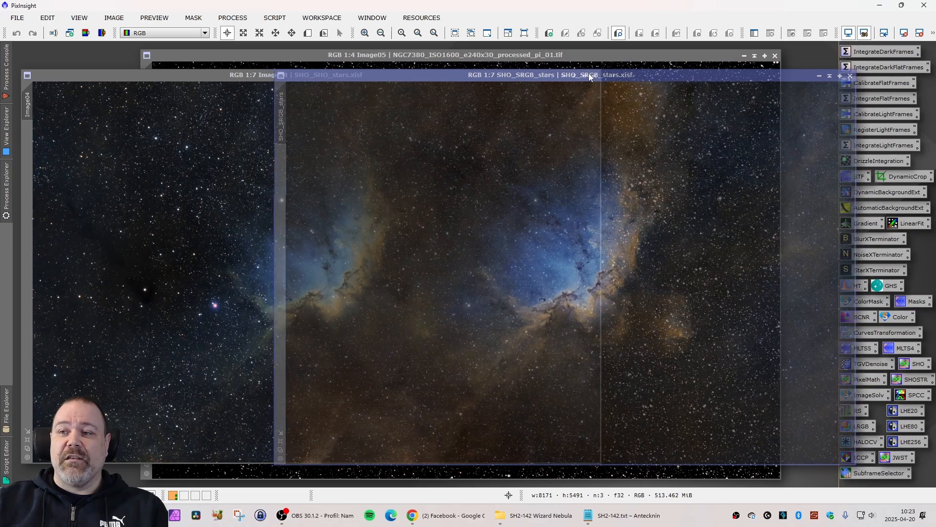
{"action": "left_click", "coordinate": [281, 441]}
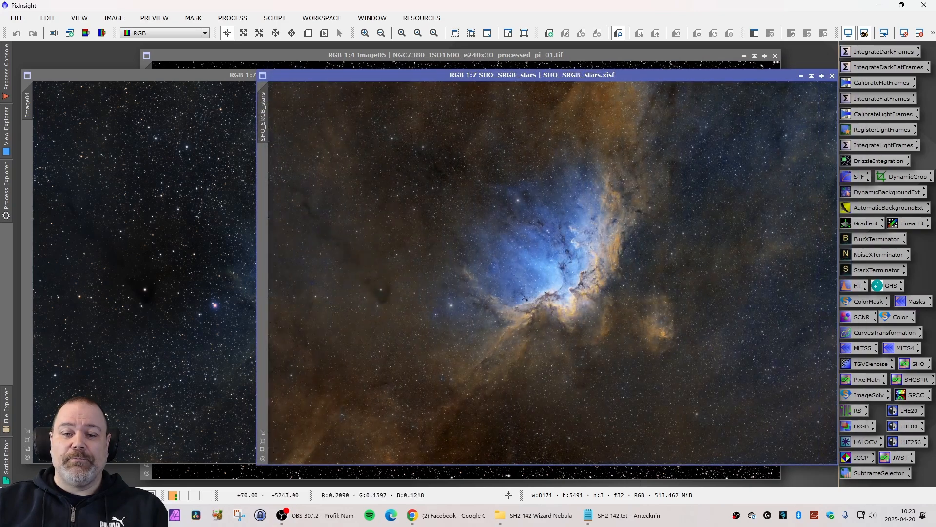
Reduce SHO_SRGB_stars and SHO_SHO_stars to 1:9 and arrange the two images side by side.
{"action": "left_click", "coordinate": [264, 450]}
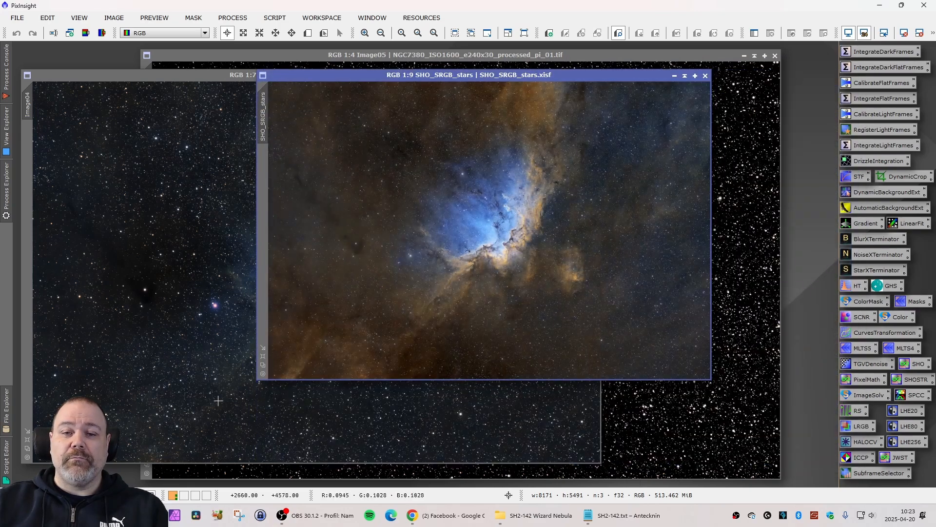
{"action": "left_click", "coordinate": [227, 75]}
{"action": "left_click", "coordinate": [27, 449]}
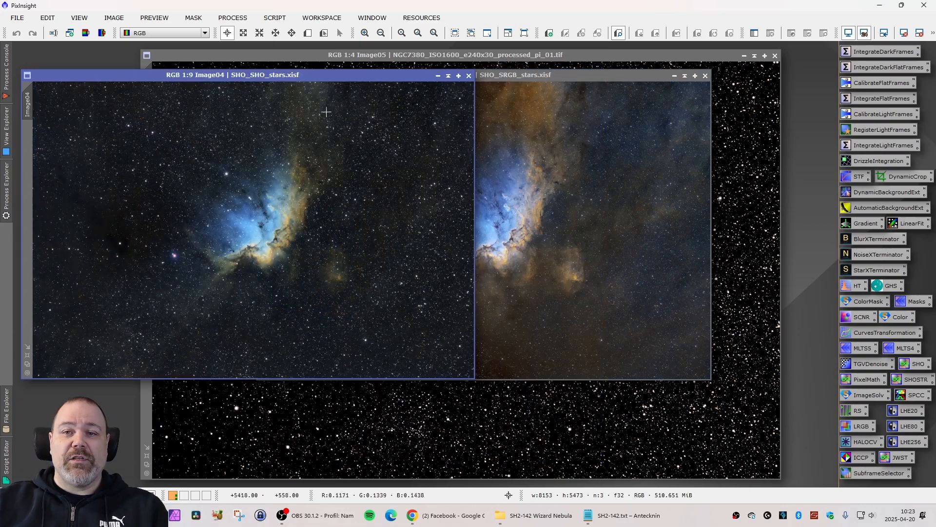
{"action": "left_click_drag", "start_coordinate": [304, 75], "coordinate": [296, 115]}
{"action": "left_click_drag", "start_coordinate": [472, 75], "coordinate": [683, 115]}
{"action": "left_click_drag", "start_coordinate": [382, 117], "coordinate": [386, 118]}
{"action": "mouse_move", "coordinate": [547, 118]}
{"action": "left_mouse_down"}
{"action": "mouse_move", "coordinate": [567, 117]}
{"action": "mouse_move", "coordinate": [549, 118]}
{"action": "left_mouse_up"}
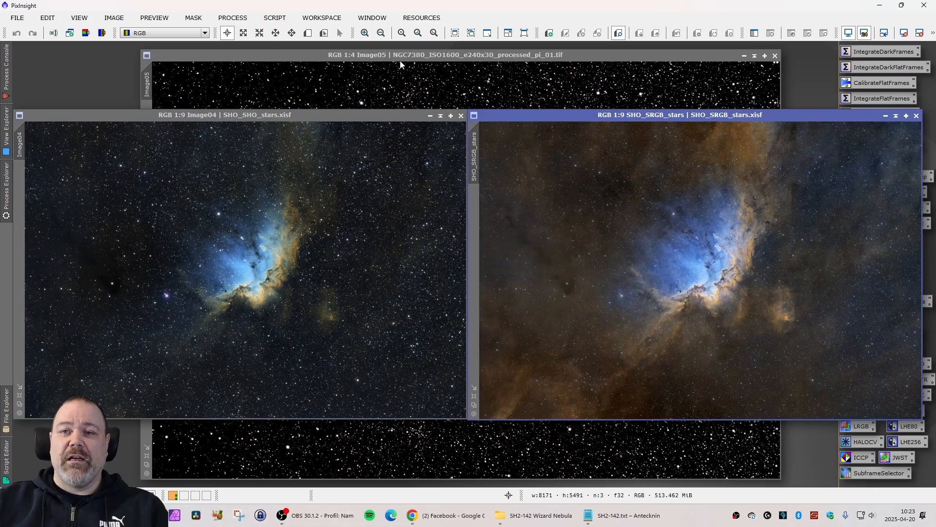
Reduce the NGC7380 image to 1:6 and compare it with SHO_SRGB_stars and with SHO_SHO_stars.
{"action": "left_click", "coordinate": [291, 52]}
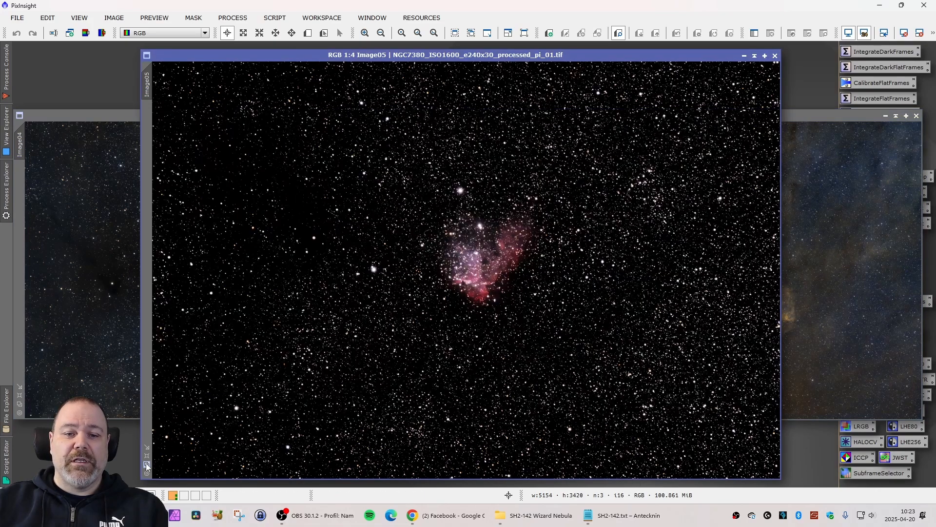
{"action": "scroll", "coordinate": [388, 306], "scroll_direction": "down", "scroll_amount": 2}
{"action": "left_click_drag", "start_coordinate": [392, 58], "coordinate": [285, 129]}
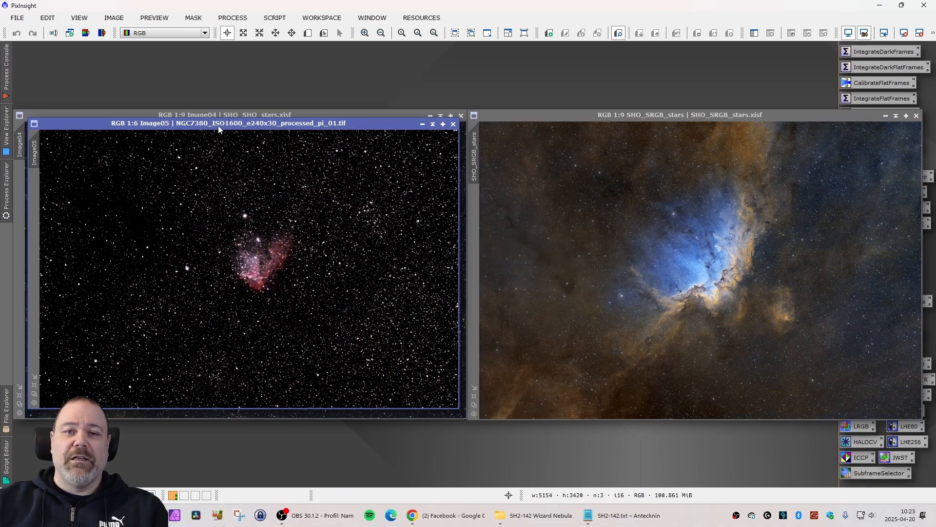
{"action": "left_click_drag", "start_coordinate": [221, 123], "coordinate": [645, 133]}
{"action": "left_click_drag", "start_coordinate": [686, 124], "coordinate": [681, 125]}
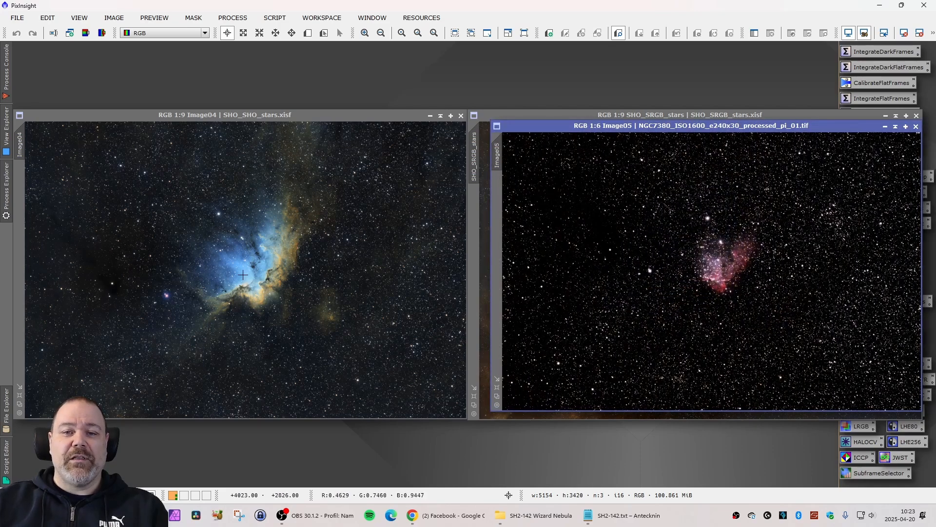
Arrange SHO_SHO_stars and SHO_SRGB_stars side by side with the NGC7380 image centred below them, so all three can be compared.
{"action": "left_click_drag", "start_coordinate": [739, 128], "coordinate": [476, 344]}
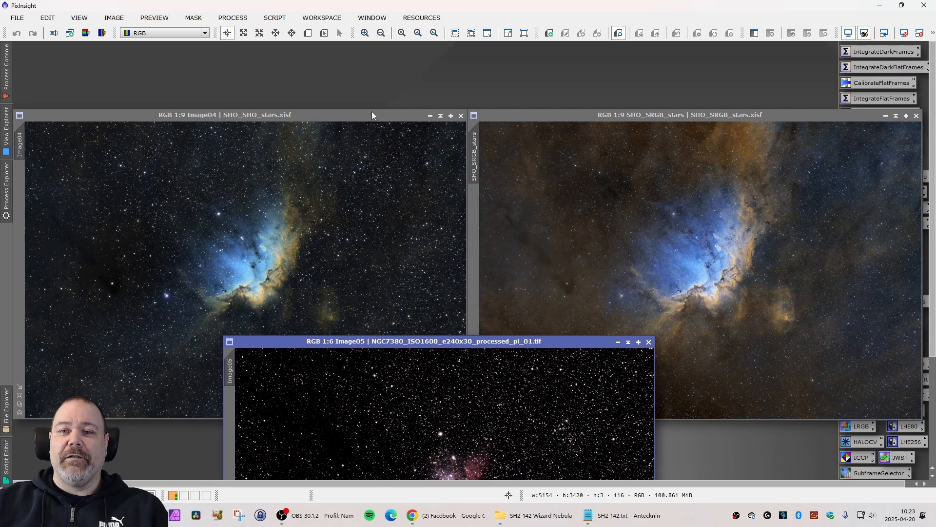
{"action": "left_click_drag", "start_coordinate": [368, 112], "coordinate": [367, 51]}
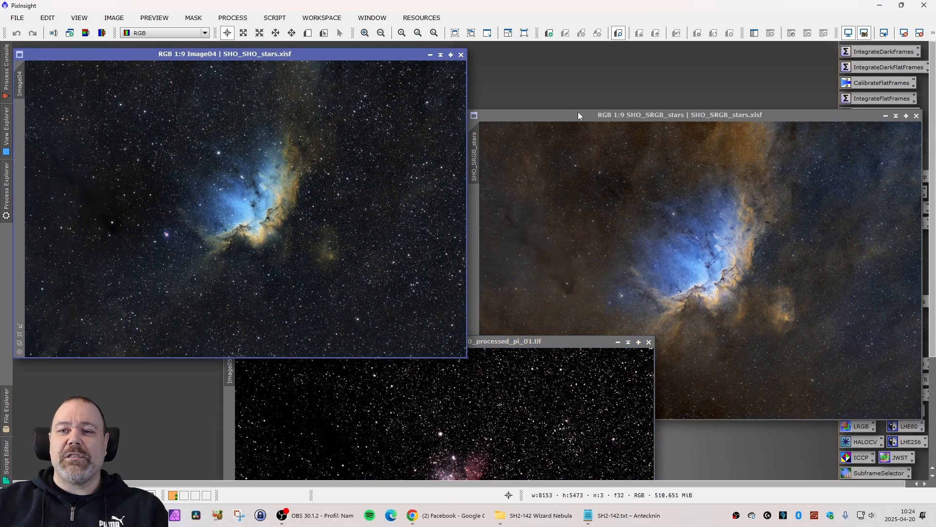
{"action": "left_click_drag", "start_coordinate": [578, 114], "coordinate": [570, 55]}
{"action": "left_click", "coordinate": [445, 365]}
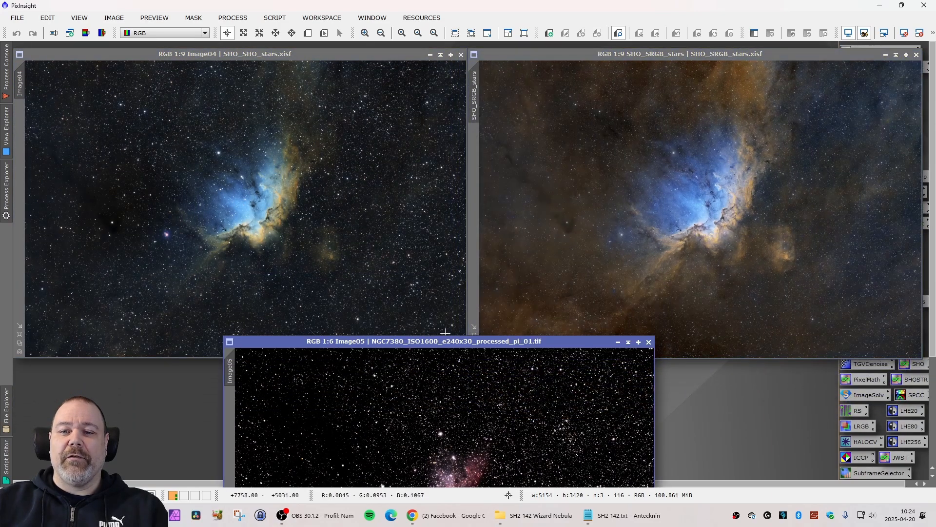
{"action": "left_click_drag", "start_coordinate": [445, 341], "coordinate": [466, 266]}
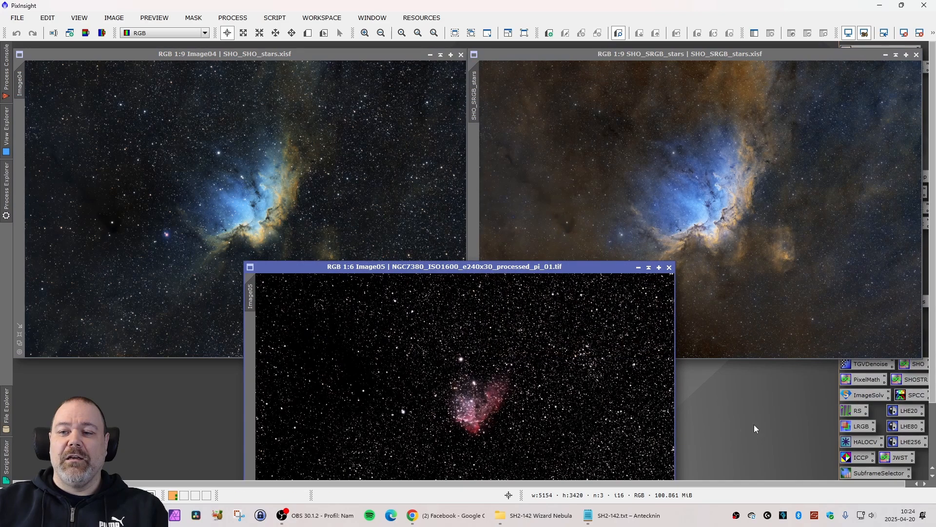